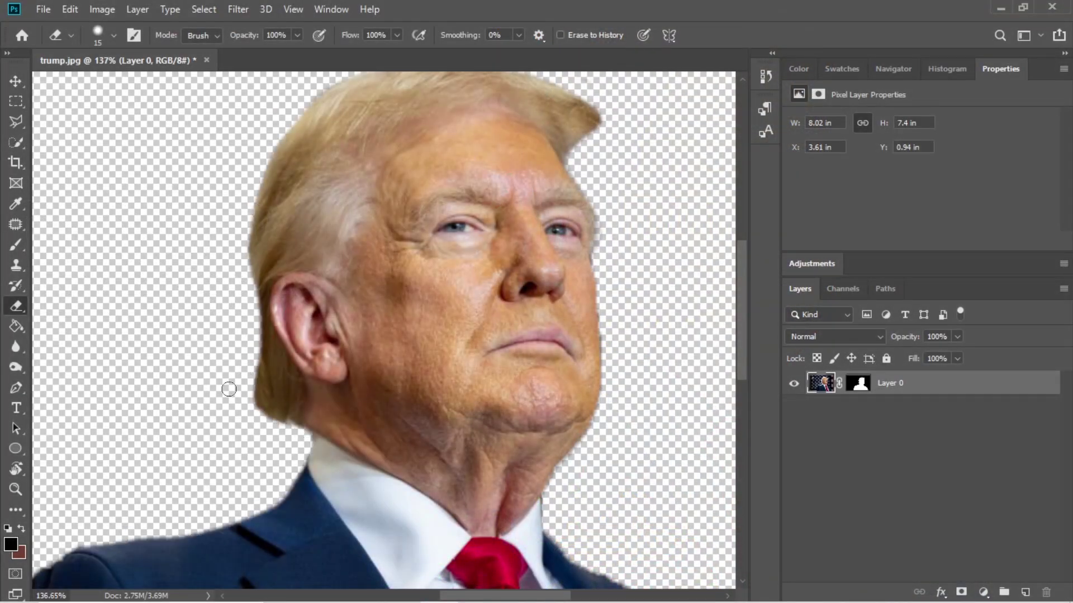
# Step: Erase the leftover background along the portrait's shoulder edge
pyautogui.scroll(-3, 228, 383)
pyautogui.scroll(-1, 482, 345)
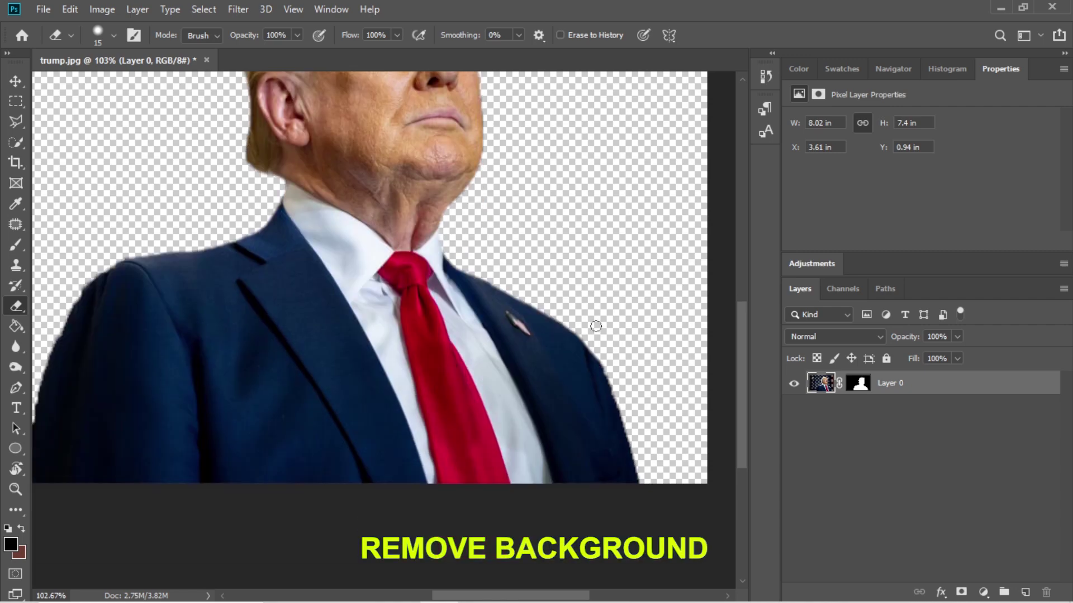
pyautogui.moveTo(40, 347); pyautogui.dragTo(68, 260)
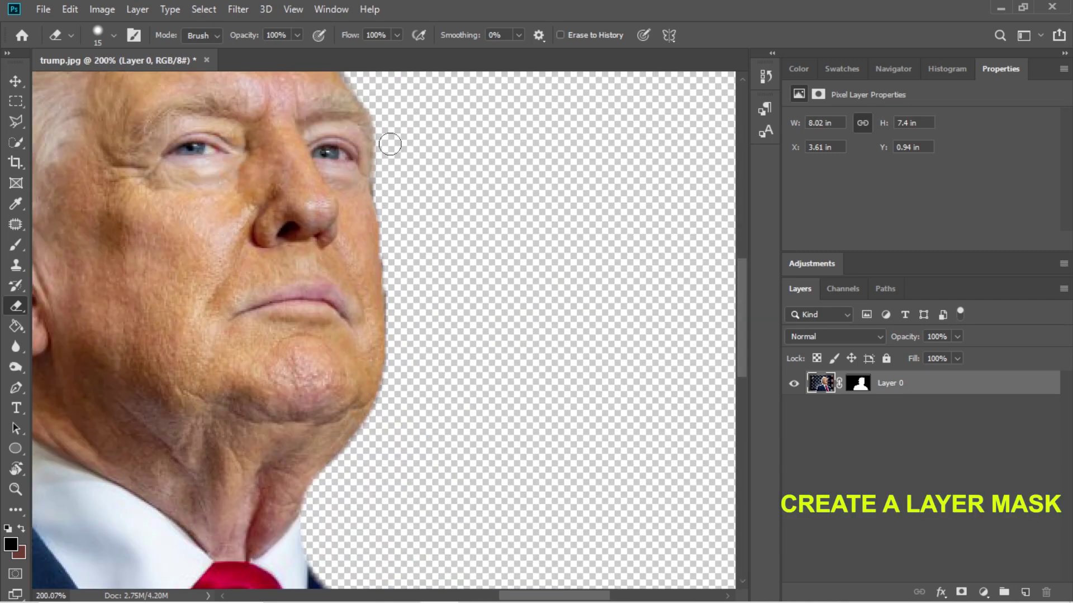
pyautogui.scroll(-10, 330, 334)
# Step: Add a light grey Solid Color fill layer, Color Fill 1, covering the canvas
pyautogui.press('v')
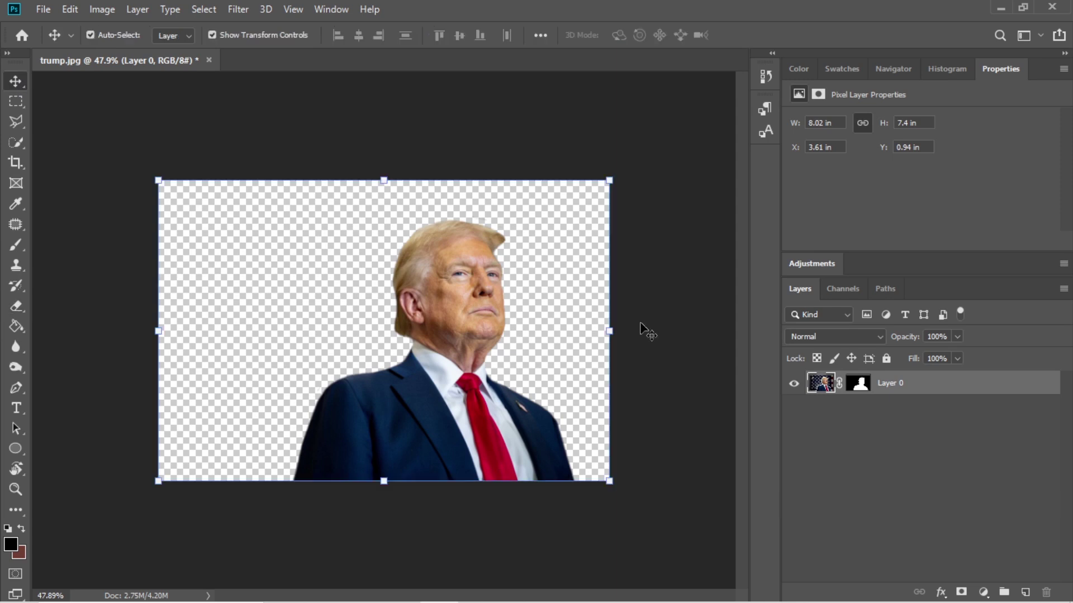
pyautogui.click(983, 592)
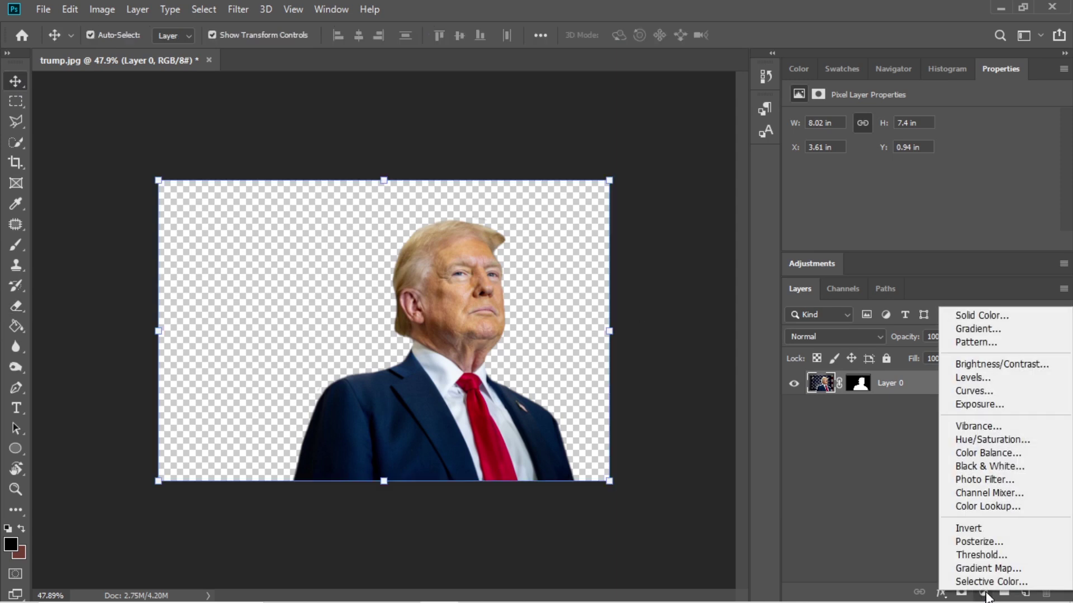
pyautogui.click(978, 315)
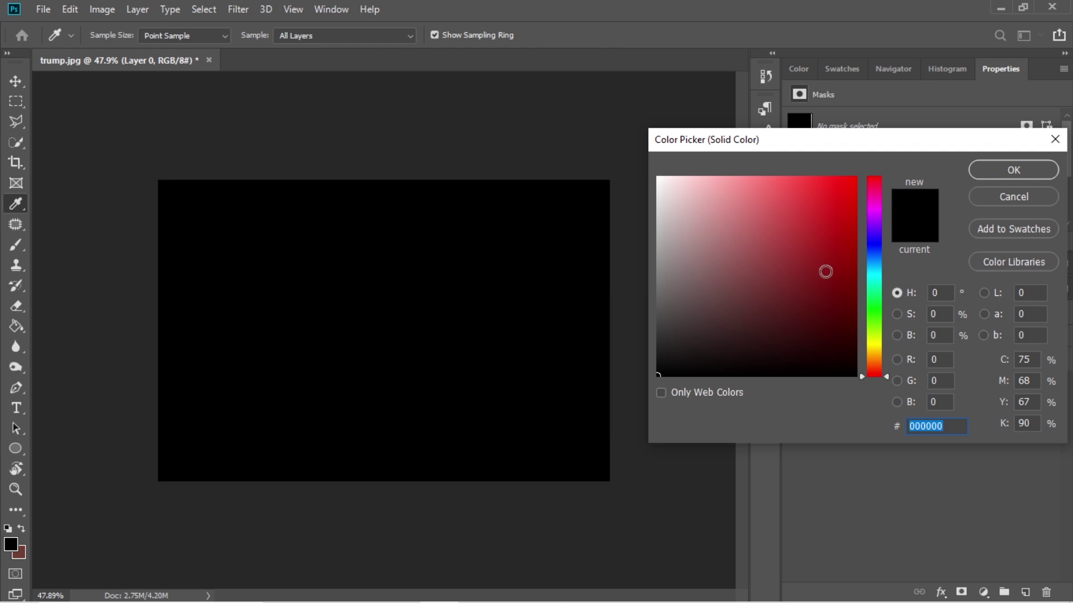
pyautogui.moveTo(673, 249); pyautogui.dragTo(631, 225)
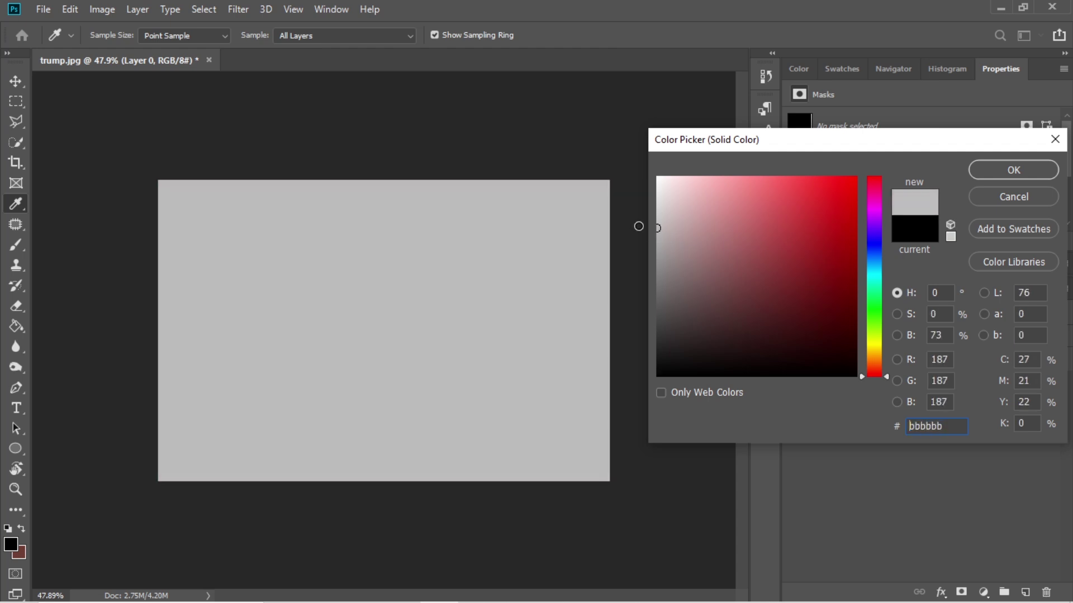
pyautogui.click(1005, 171)
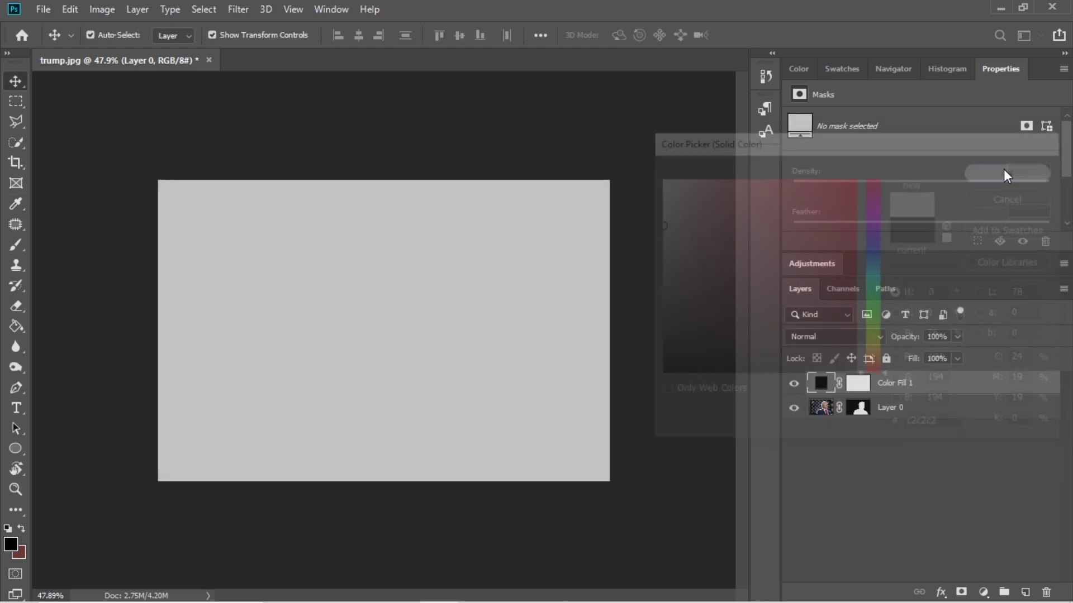
# Step: Move the grey fill below the portrait and place the o-WASHINGTON-DC-facebook photo, tidying edges with the Eraser
pyautogui.moveTo(891, 387); pyautogui.dragTo(888, 436)
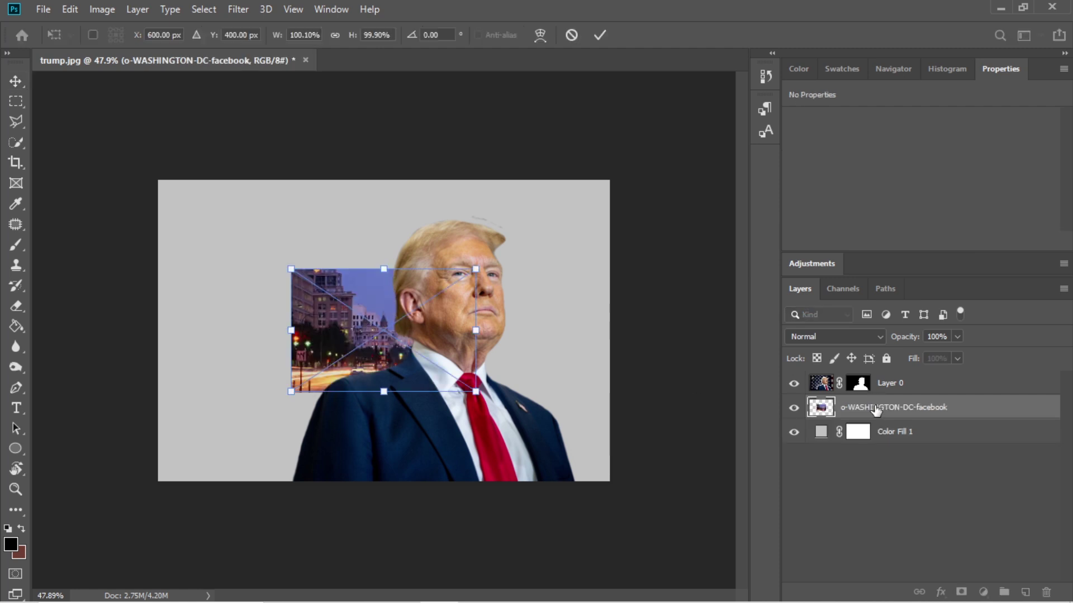
pyautogui.click(821, 384)
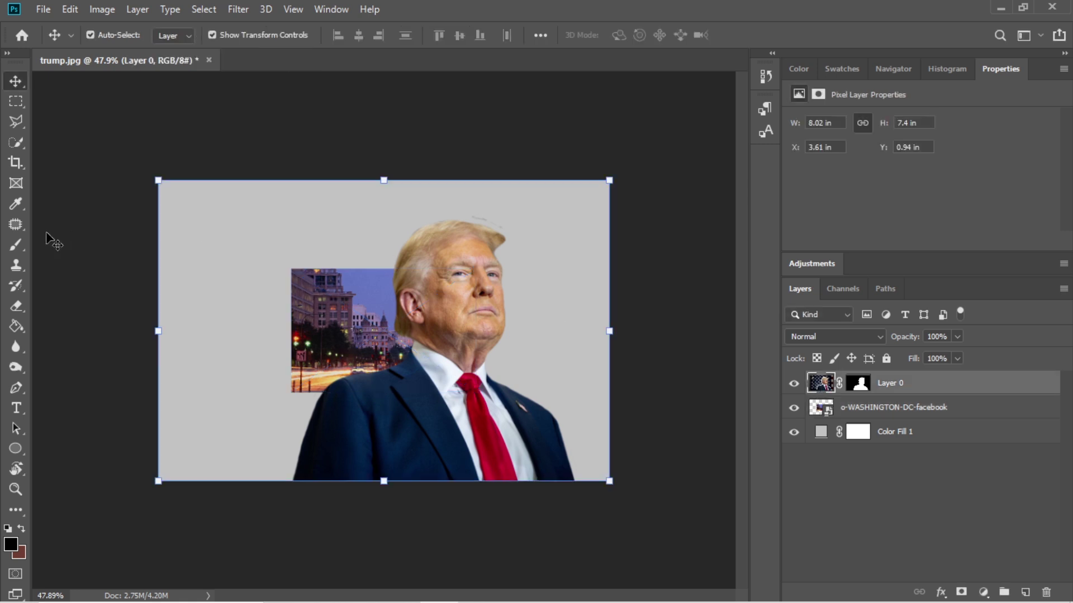
pyautogui.click(21, 304)
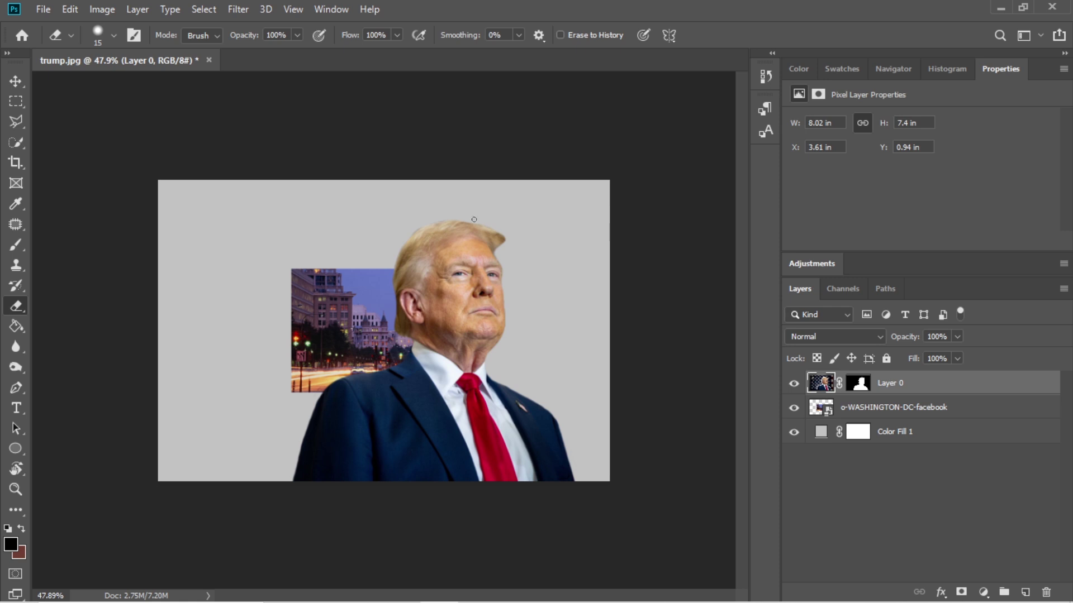
pyautogui.press('v')
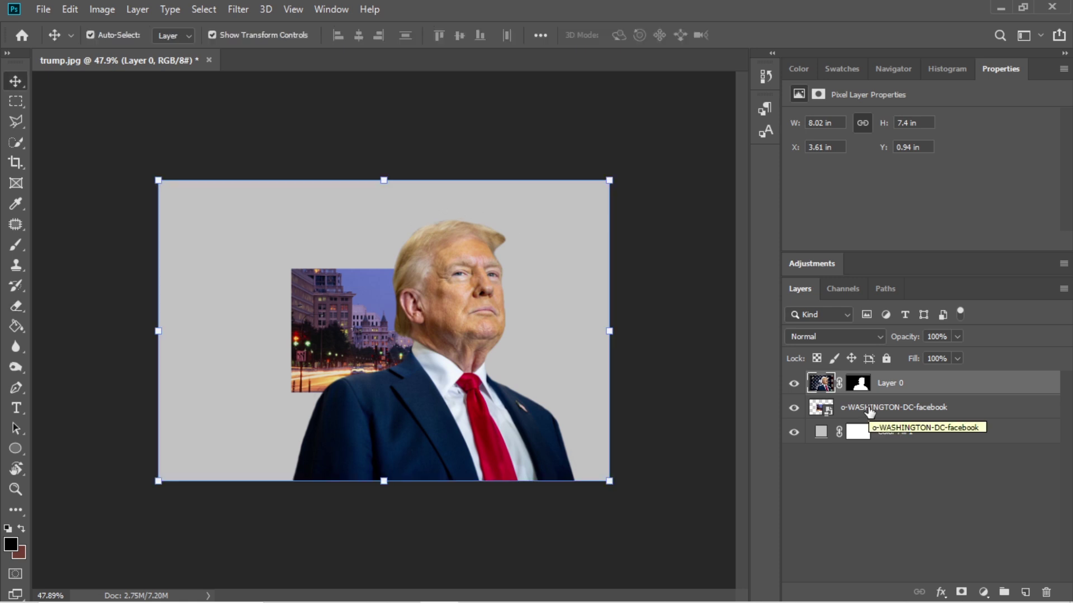
# Step: Move the city photo above Layer 0, enlarge it, and shift it left over the portrait
pyautogui.moveTo(870, 412); pyautogui.dragTo(858, 408)
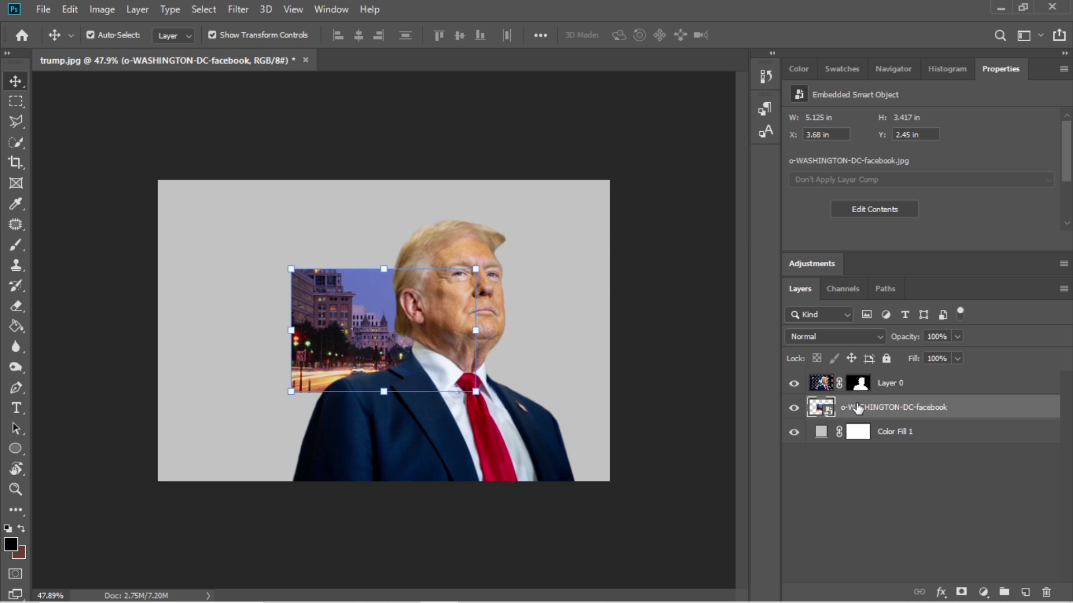
pyautogui.moveTo(858, 408); pyautogui.dragTo(872, 386)
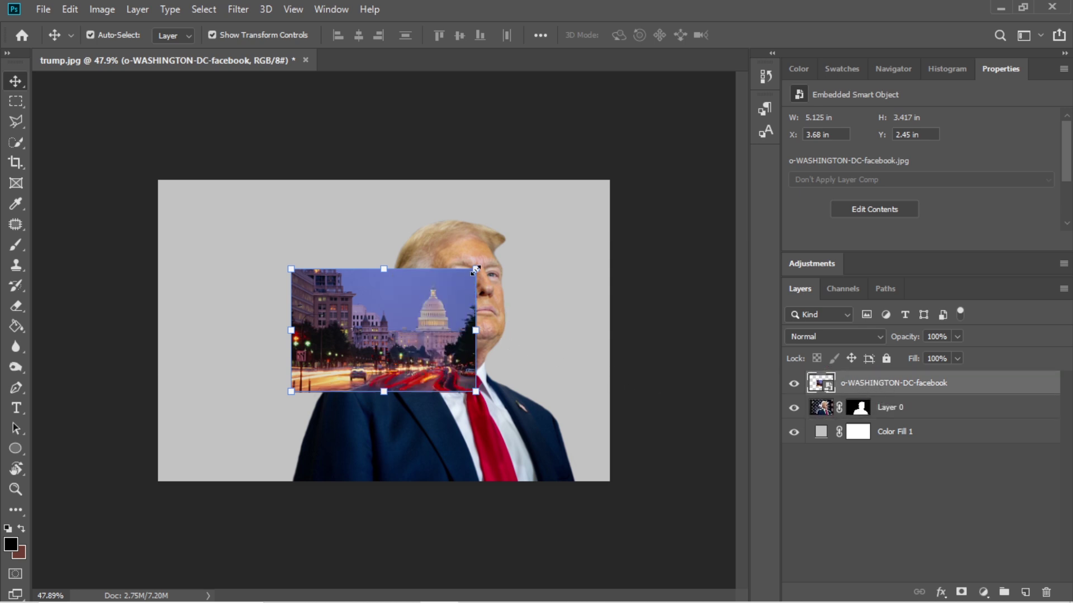
pyautogui.moveTo(496, 228); pyautogui.dragTo(559, 185)
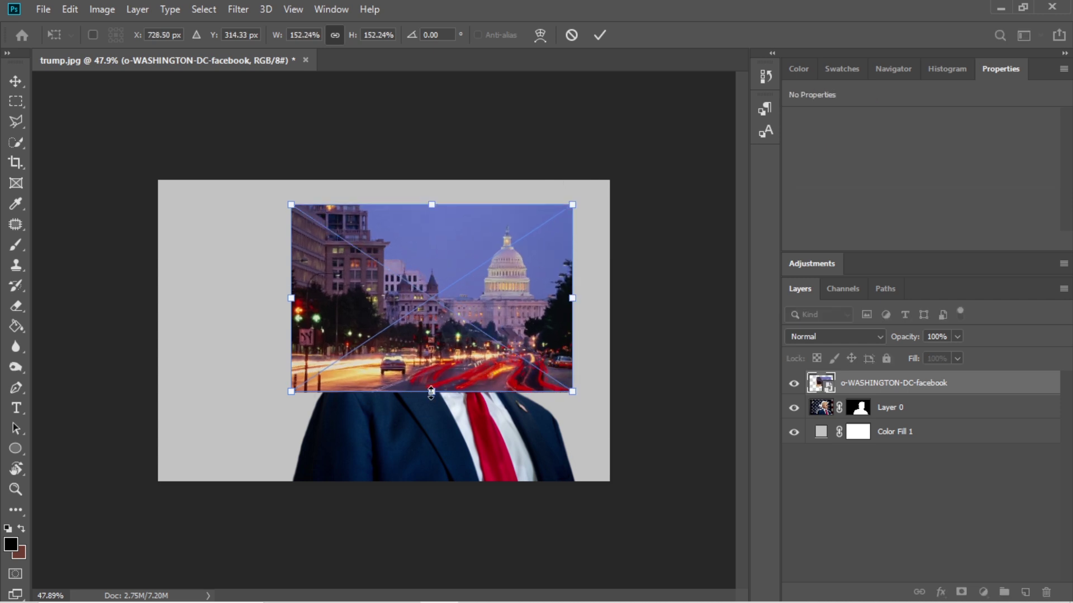
pyautogui.moveTo(431, 391); pyautogui.dragTo(441, 475)
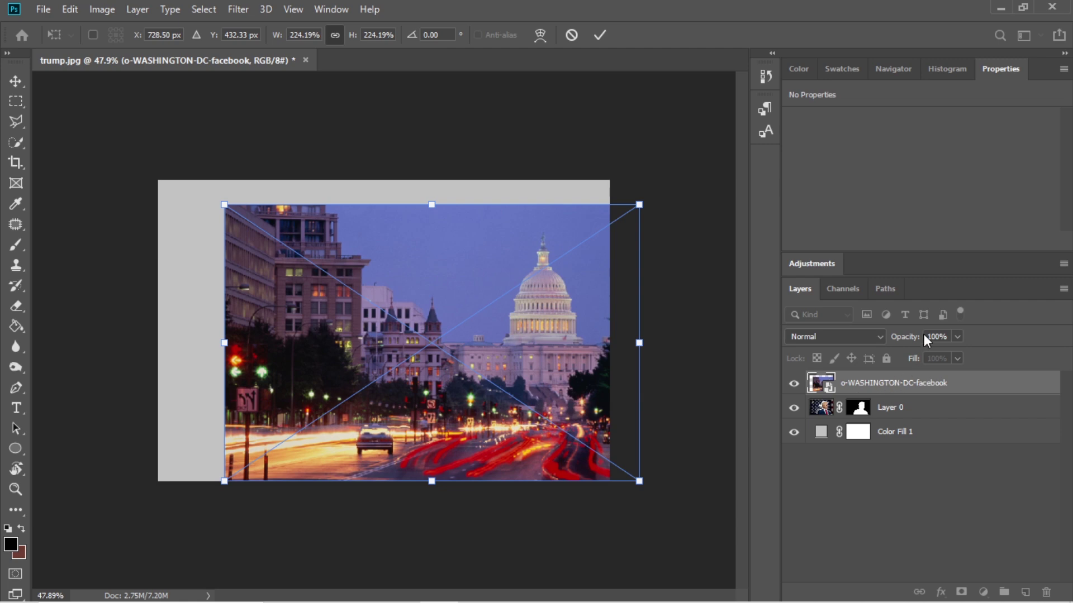
pyautogui.moveTo(890, 336); pyautogui.dragTo(877, 336)
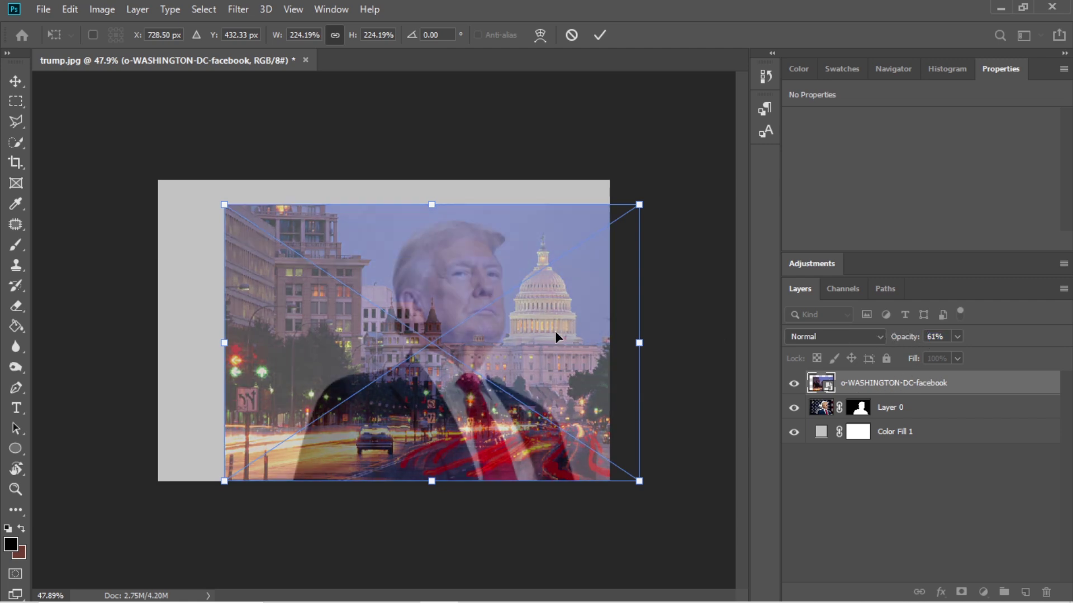
pyautogui.moveTo(555, 333); pyautogui.dragTo(483, 332)
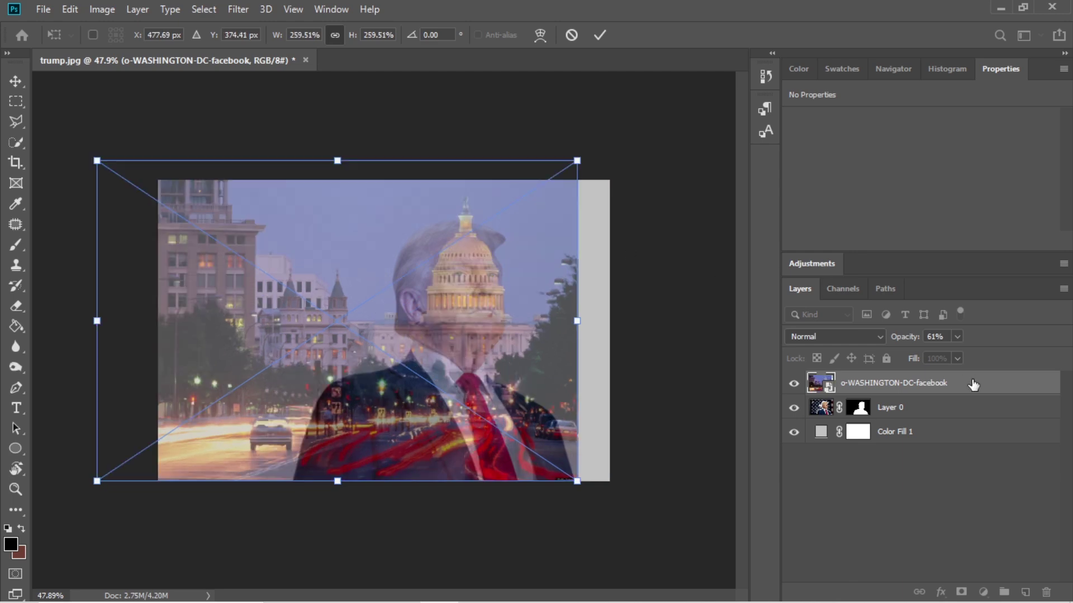
pyautogui.moveTo(901, 338); pyautogui.dragTo(1000, 350)
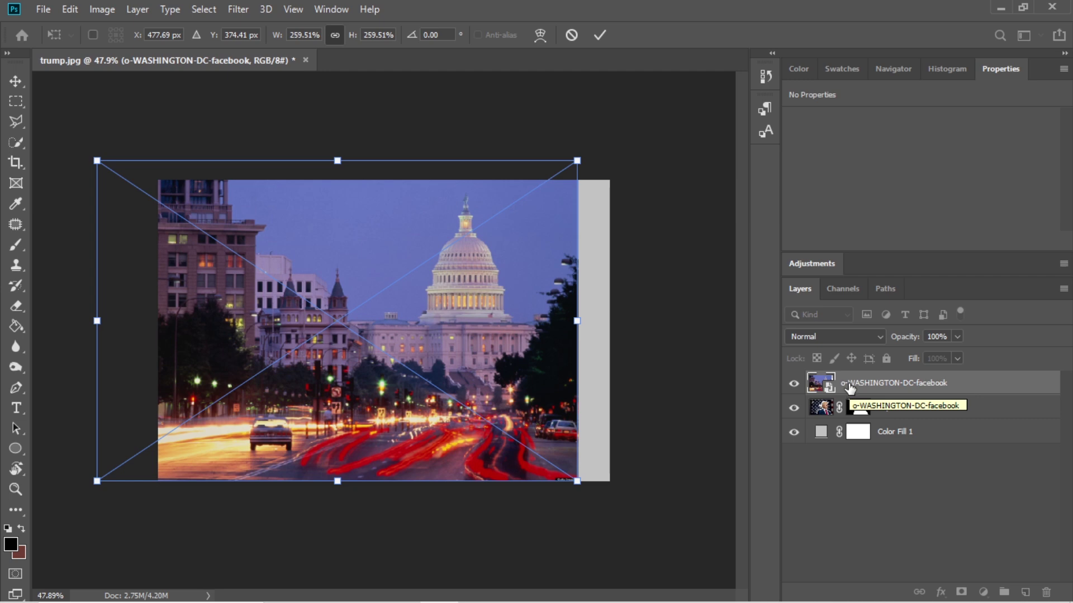
# Step: Set the city photo to Screen blend mode and clip it to the portrait
pyautogui.click(879, 336)
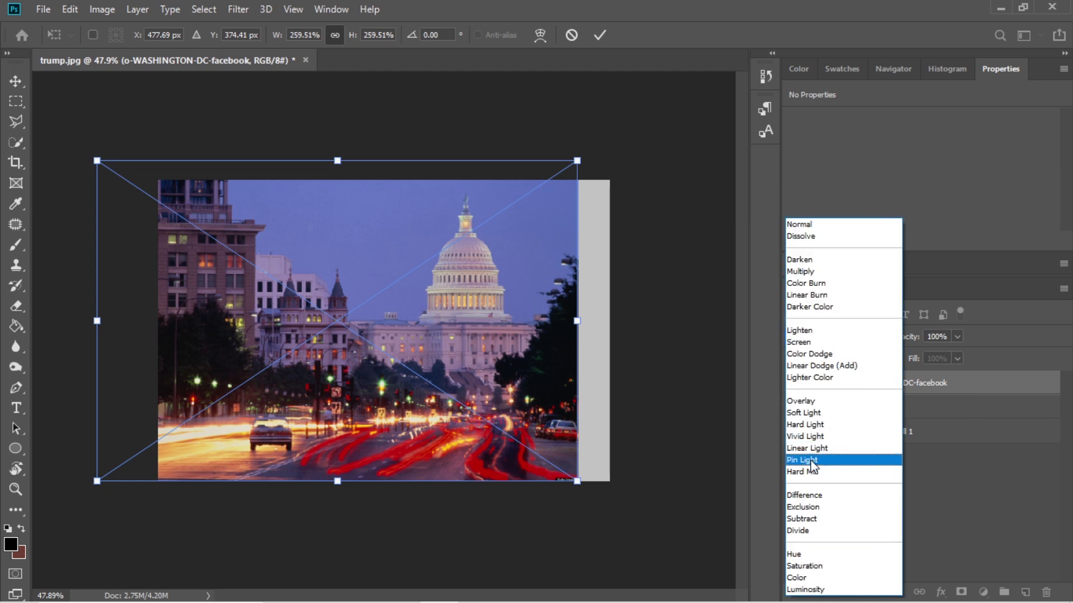
pyautogui.click(809, 343)
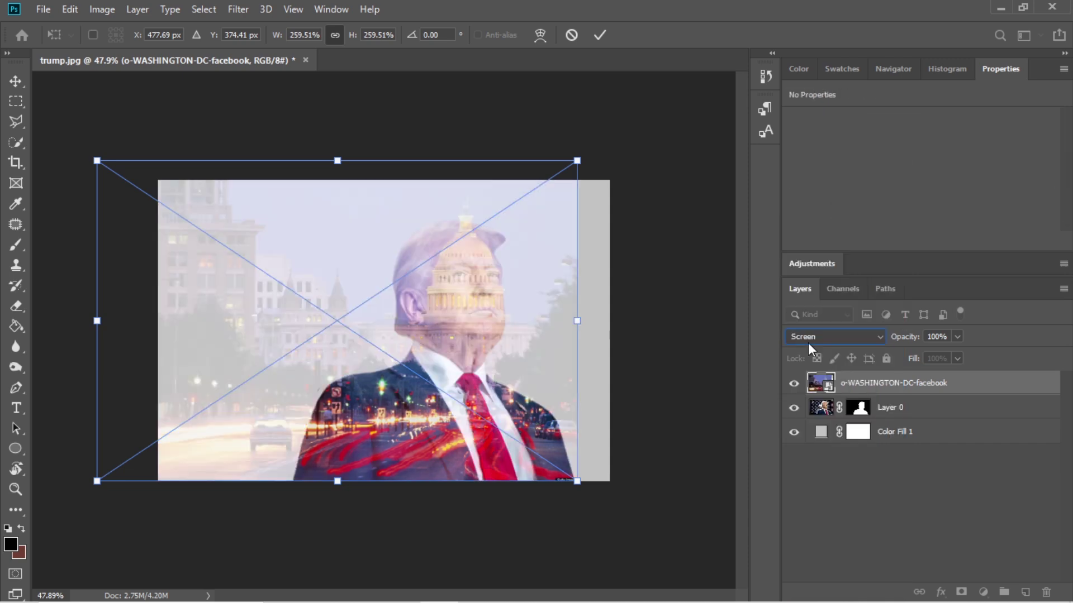
pyautogui.press('Return')
pyautogui.keyDown('alt'); pyautogui.click(876, 391); pyautogui.keyUp('alt')
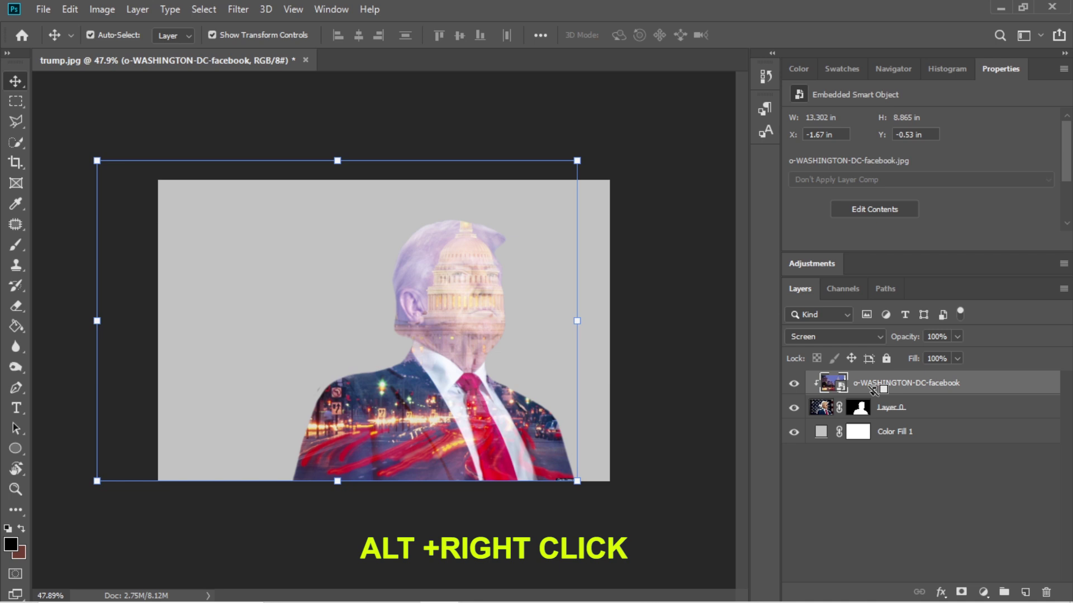
# Step: Add a layer mask to the city photo and set up an 83 px Soft Round brush
pyautogui.click(960, 592)
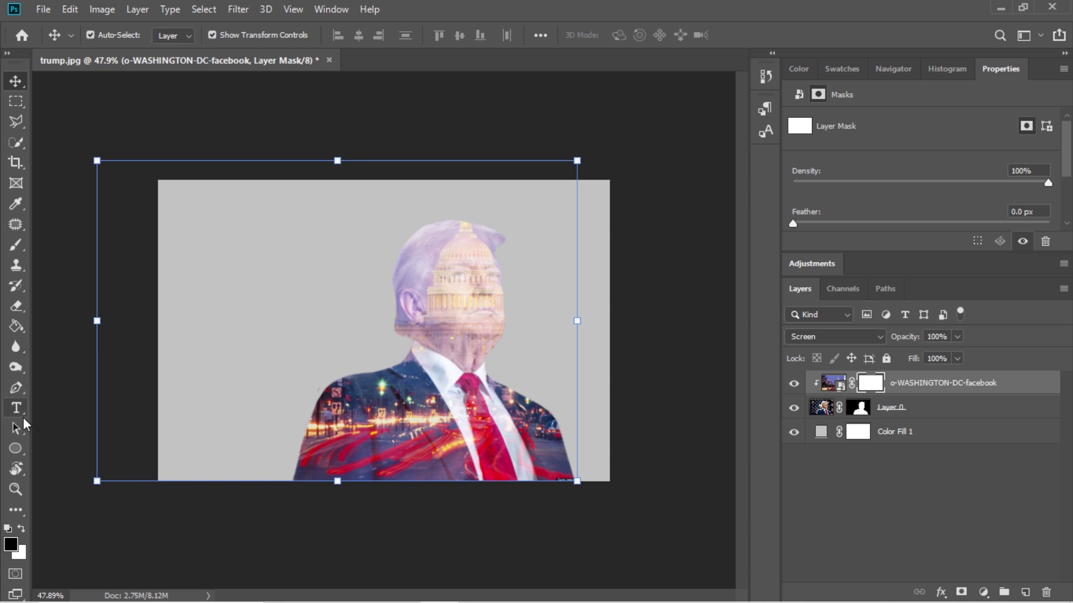
pyautogui.click(18, 245)
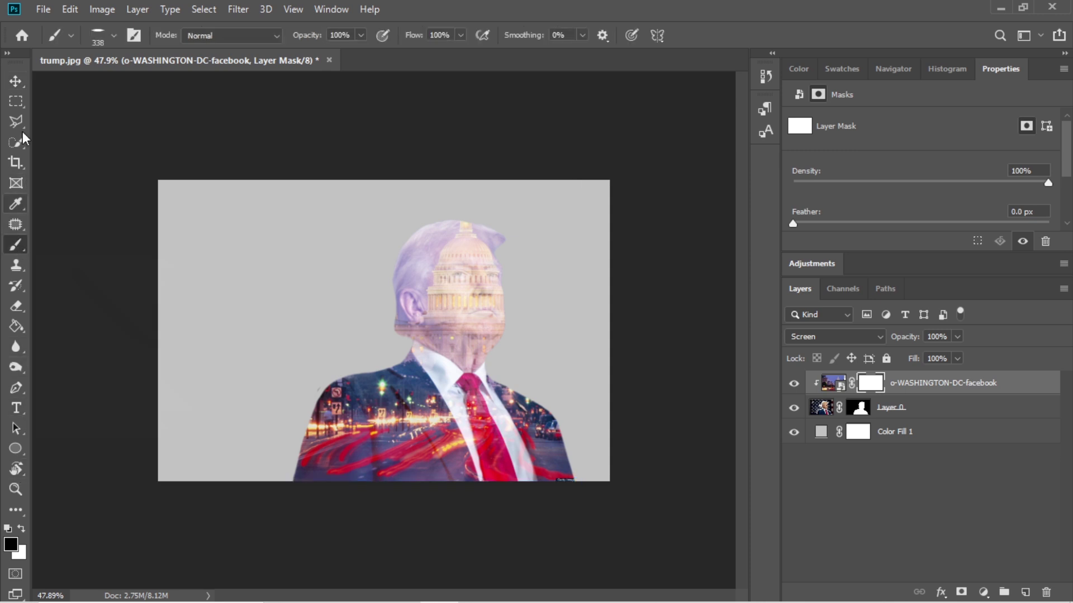
pyautogui.click(112, 35)
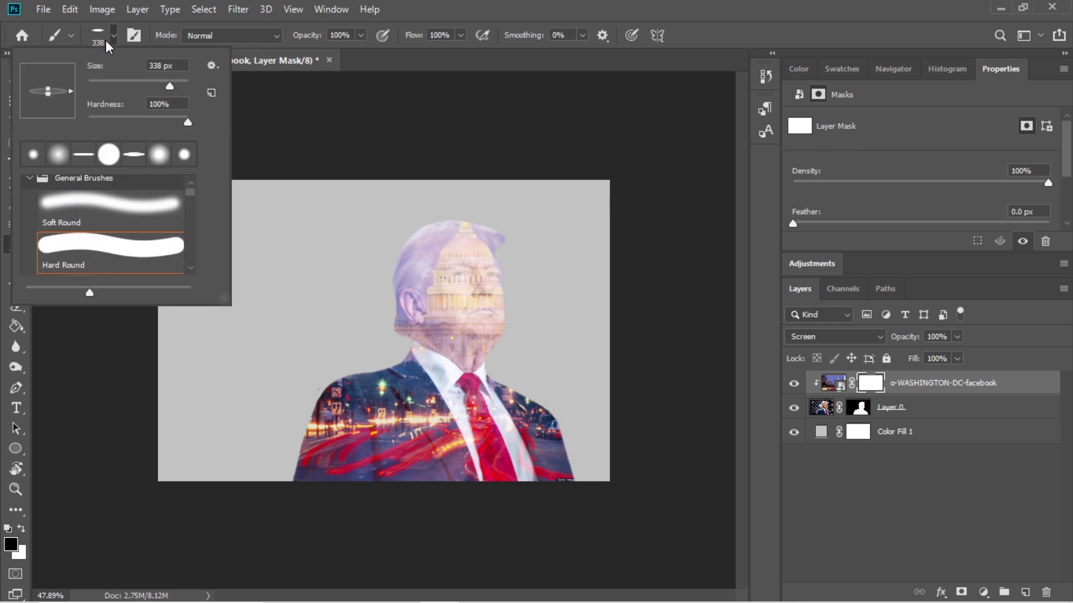
pyautogui.moveTo(48, 94); pyautogui.dragTo(48, 115)
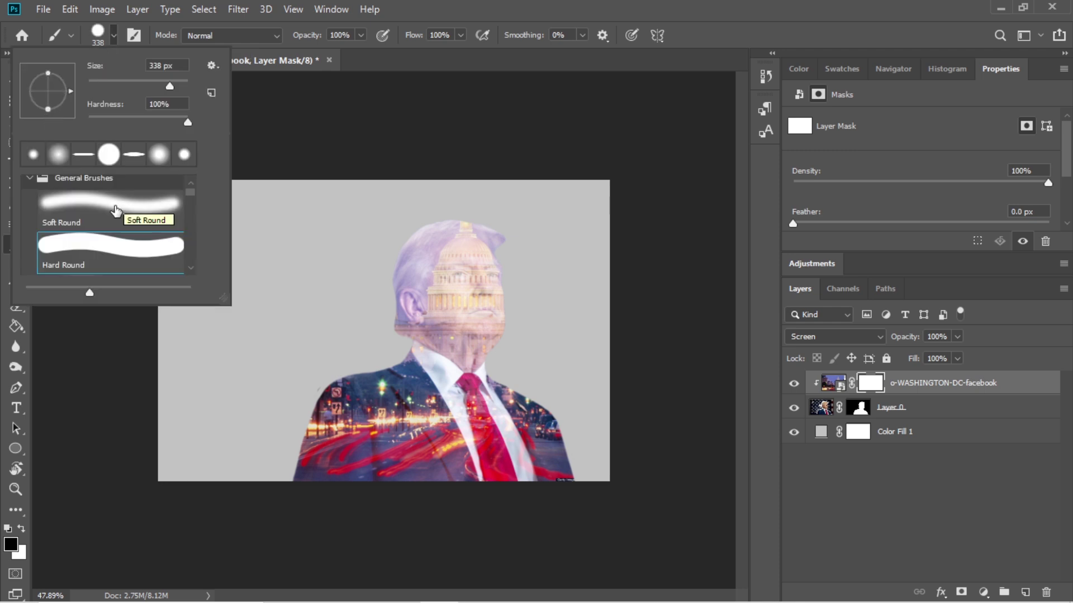
pyautogui.click(140, 205)
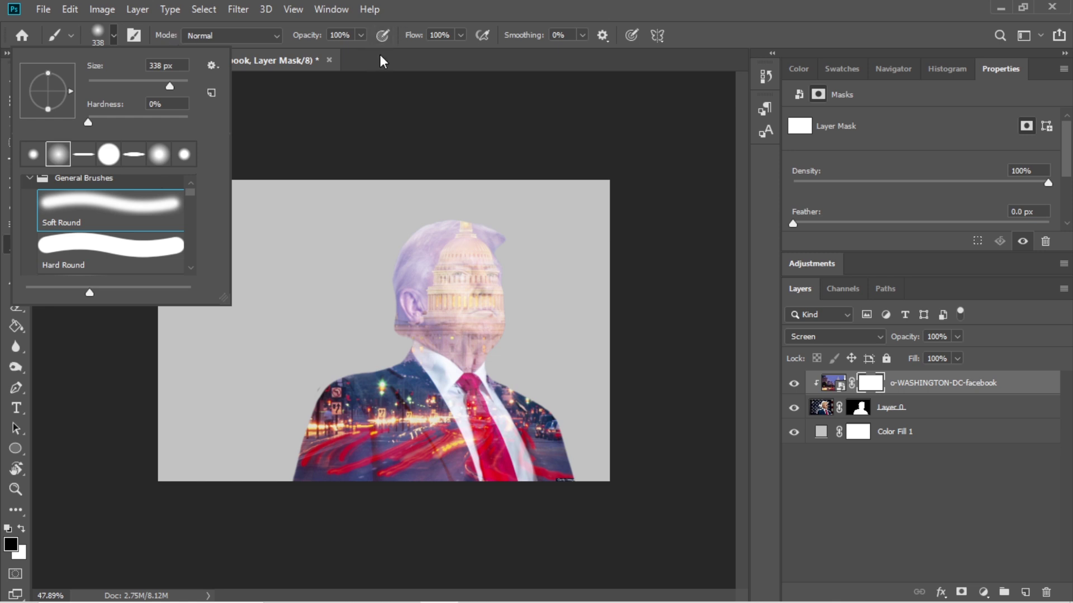
pyautogui.click(462, 34)
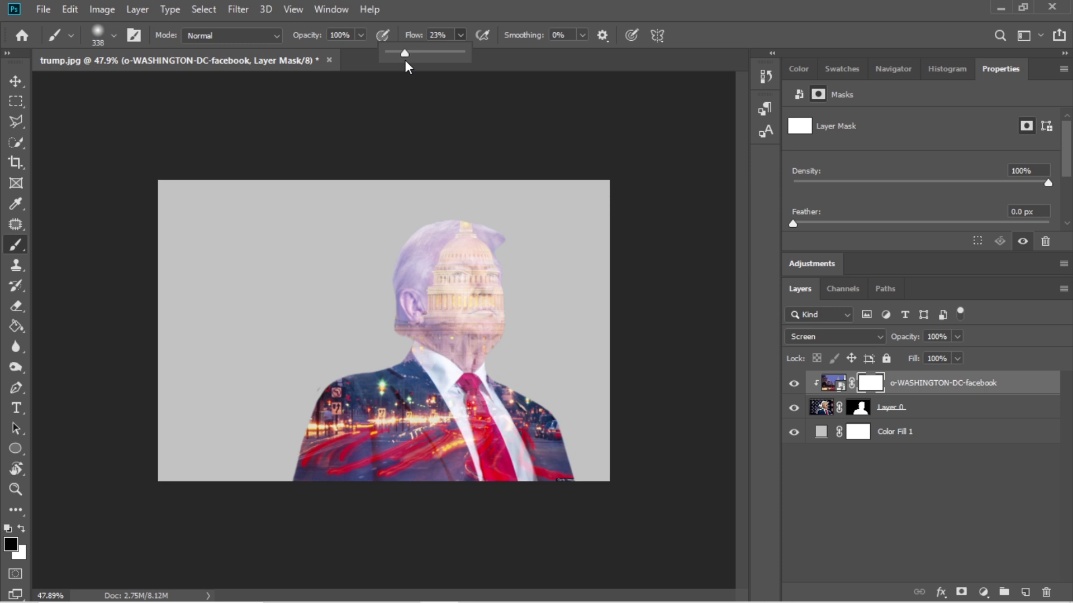
pyautogui.click(97, 36)
pyautogui.write('83')
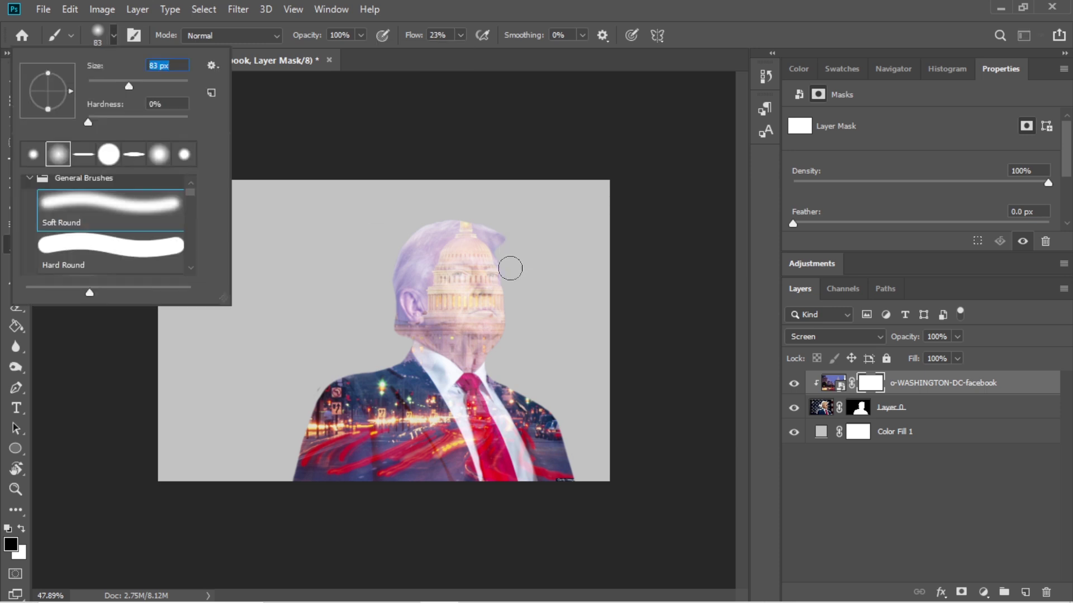
pyautogui.press('Return')
# Step: Mask out city lights over the eyes, then with a 180 px brush over the suit and left shoulder
pyautogui.moveTo(500, 275)
pyautogui.mouseDown()
pyautogui.moveTo(498, 259)
pyautogui.moveTo(510, 292)
pyautogui.moveTo(494, 243)
pyautogui.moveTo(503, 363)
pyautogui.moveTo(502, 347)
pyautogui.mouseUp()
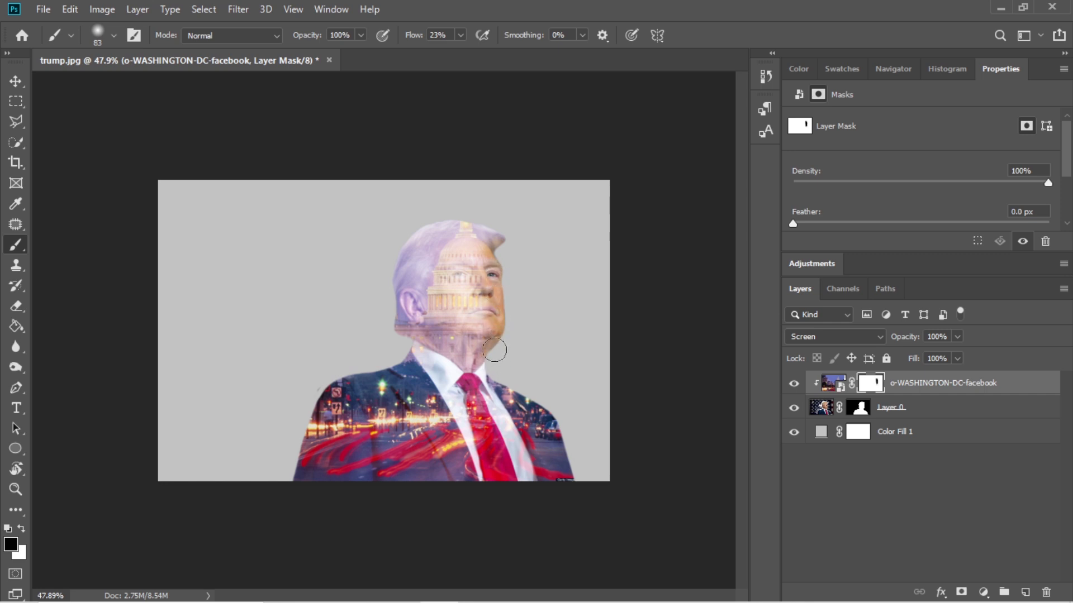
pyautogui.click(114, 35)
pyautogui.moveTo(154, 92); pyautogui.dragTo(163, 91)
pyautogui.moveTo(575, 512)
pyautogui.mouseDown()
pyautogui.moveTo(537, 510)
pyautogui.moveTo(359, 347)
pyautogui.moveTo(383, 383)
pyautogui.moveTo(324, 434)
pyautogui.moveTo(364, 320)
pyautogui.mouseUp()
pyautogui.press('v')
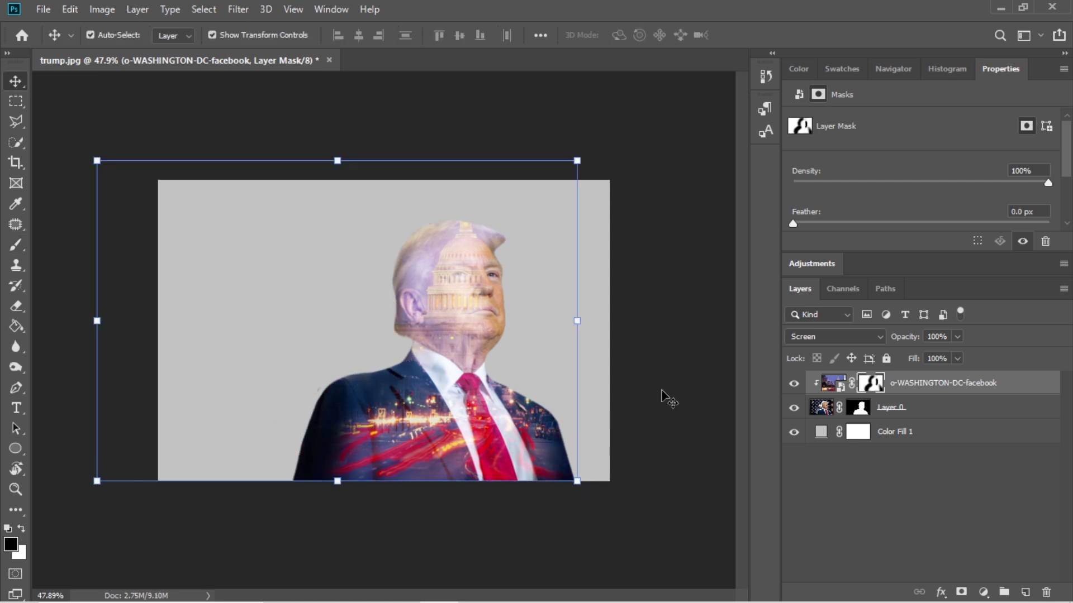
# Step: Copy the embedded Washington DC photo into trump.jpg as Layer 1 and close its document
pyautogui.click(829, 385)
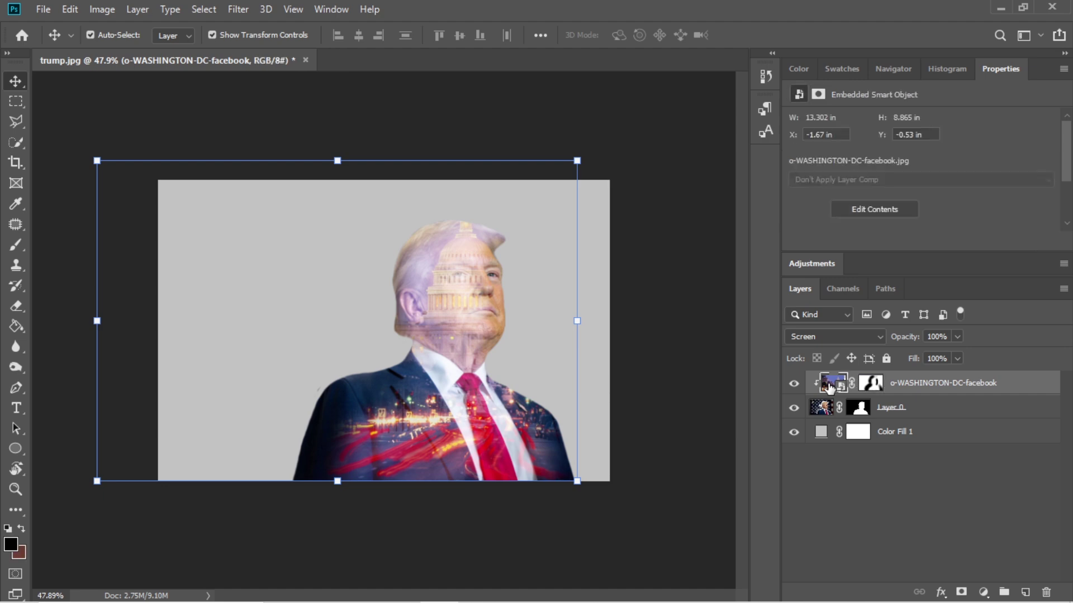
pyautogui.doubleClick(830, 386)
pyautogui.moveTo(234, 59); pyautogui.dragTo(227, 133)
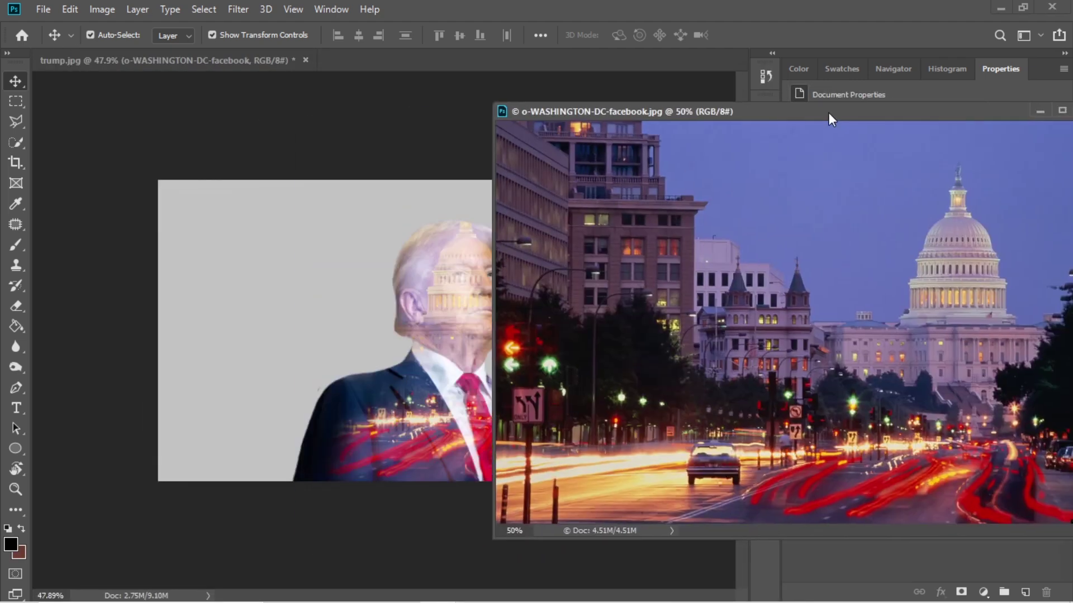
pyautogui.moveTo(226, 133); pyautogui.dragTo(905, 107)
pyautogui.moveTo(773, 364); pyautogui.dragTo(322, 335)
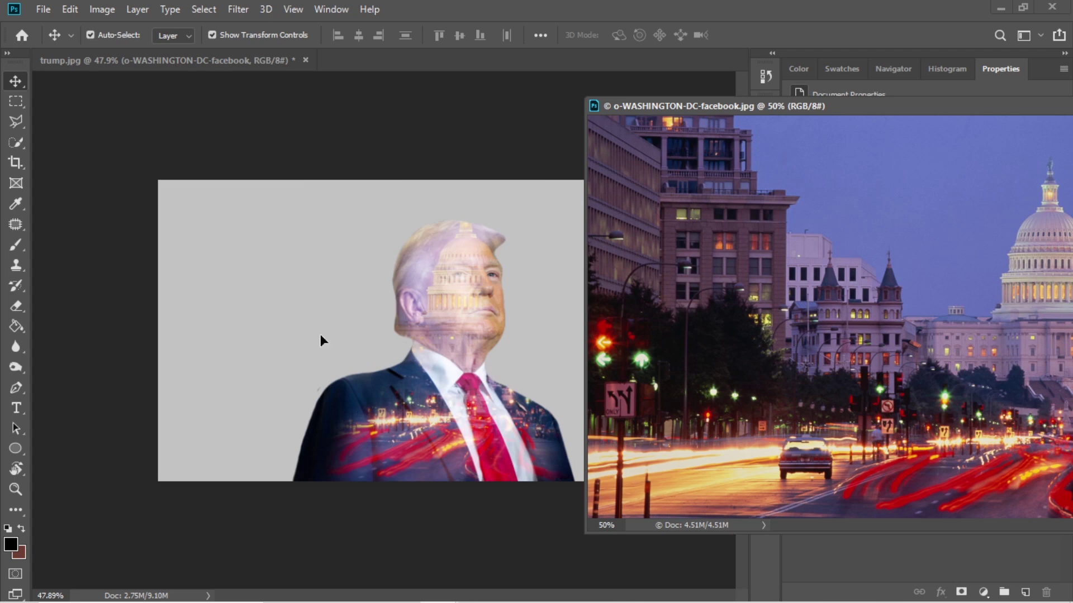
pyautogui.moveTo(930, 110); pyautogui.dragTo(670, 126)
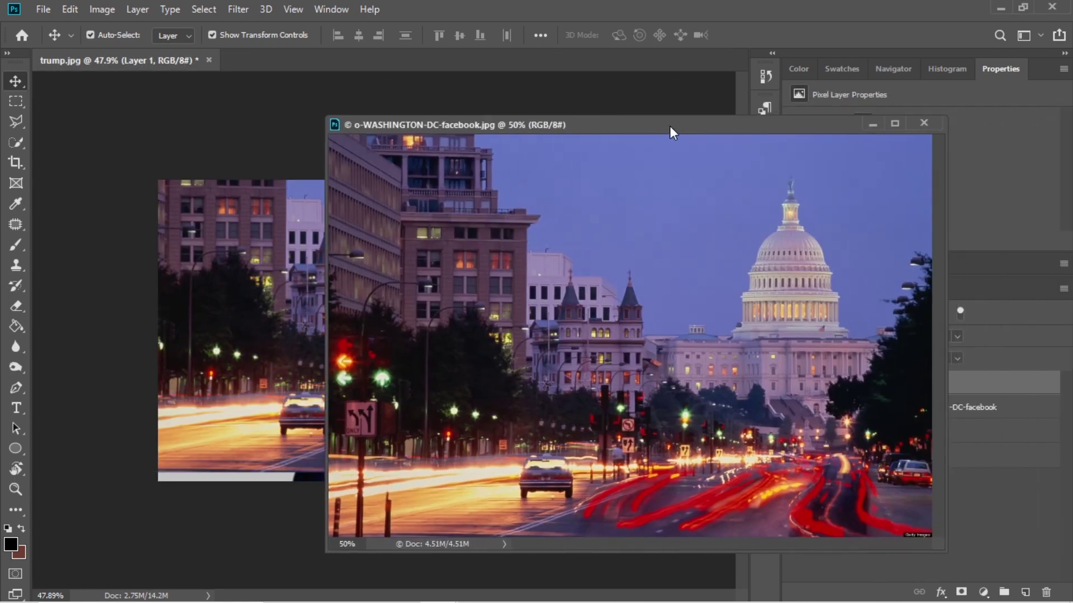
pyautogui.click(927, 120)
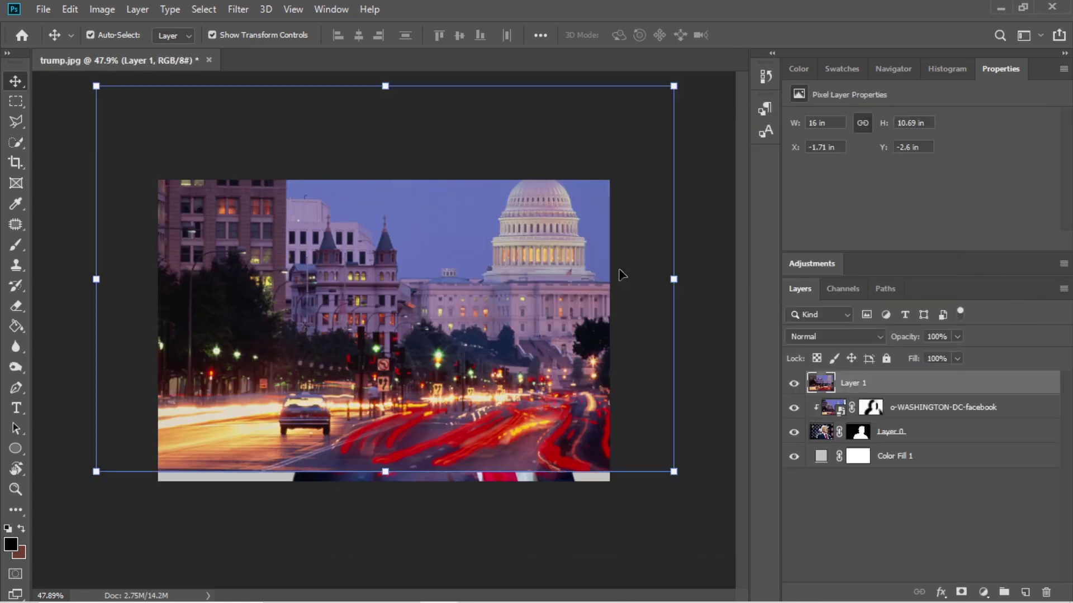
# Step: Resize Layer 1 to about 68% in Normal blend mode and move it over the figure
pyautogui.moveTo(673, 87); pyautogui.dragTo(403, 266)
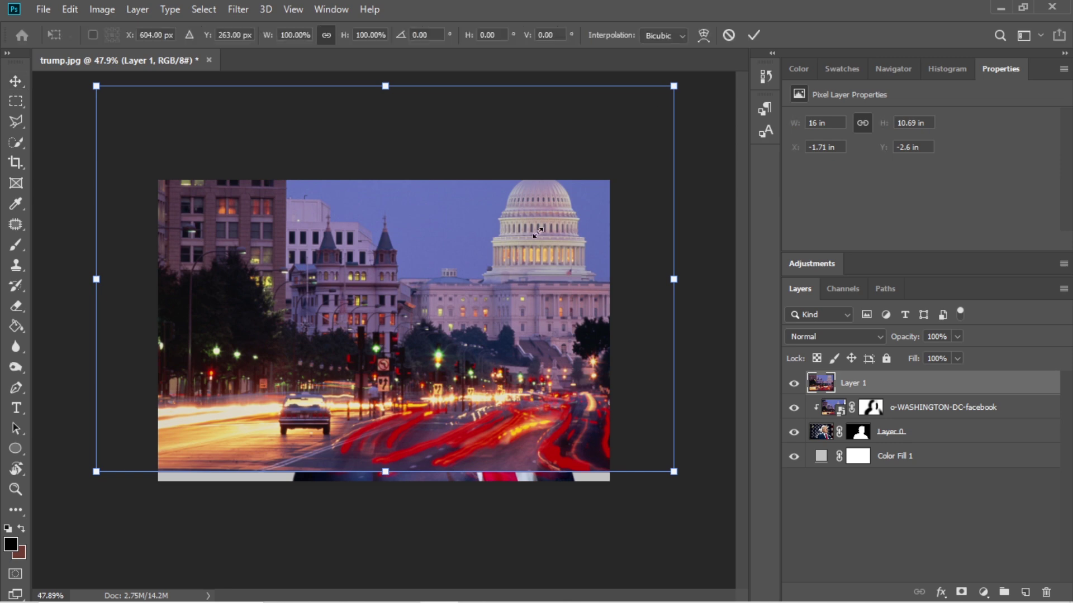
pyautogui.moveTo(316, 384); pyautogui.dragTo(450, 337)
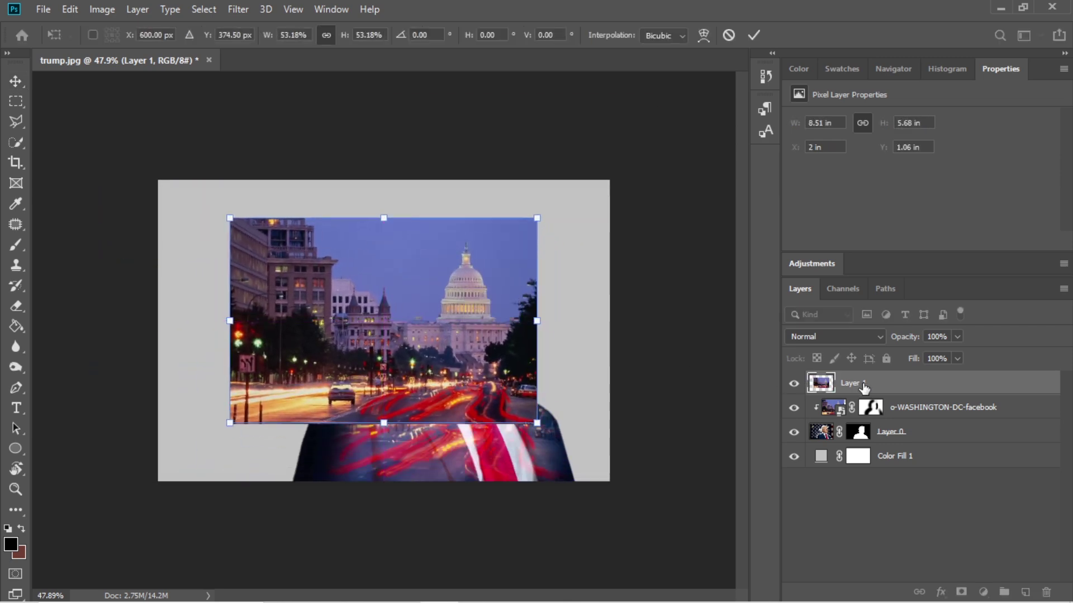
pyautogui.click(877, 336)
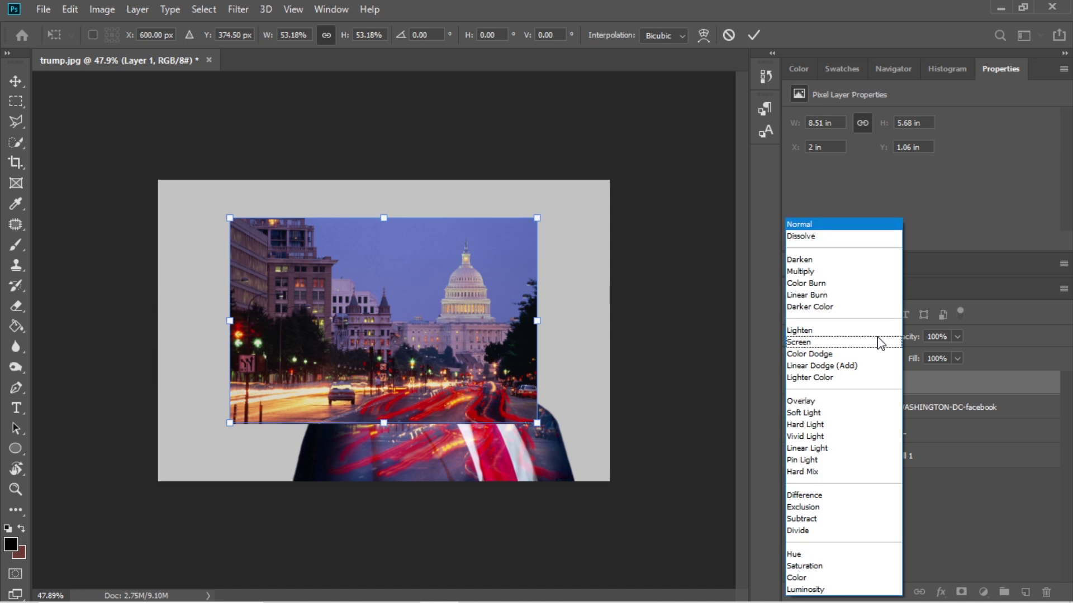
pyautogui.click(855, 224)
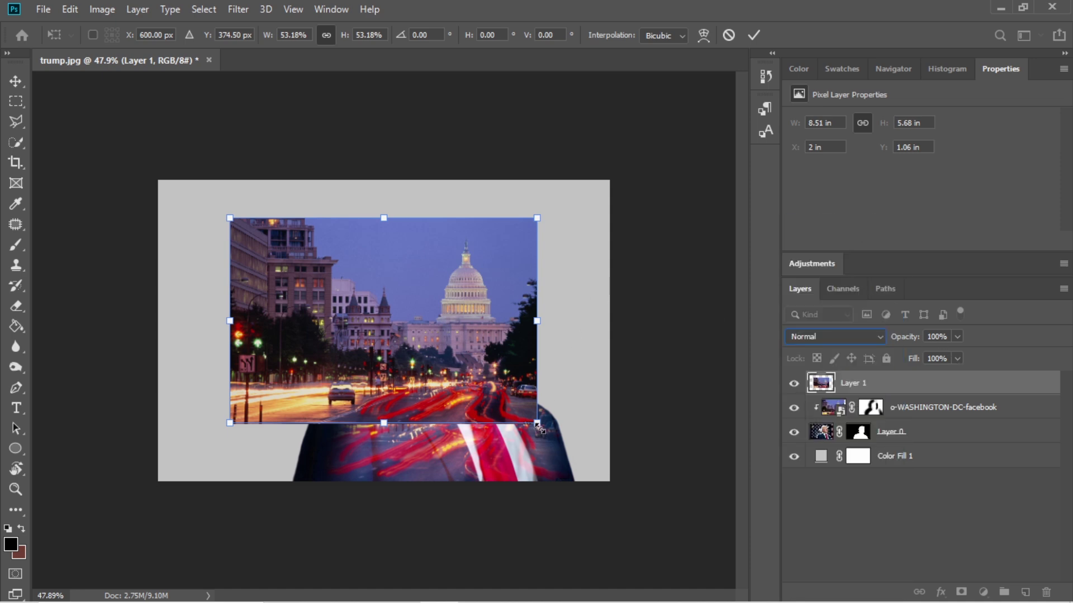
pyautogui.moveTo(537, 425); pyautogui.dragTo(624, 482)
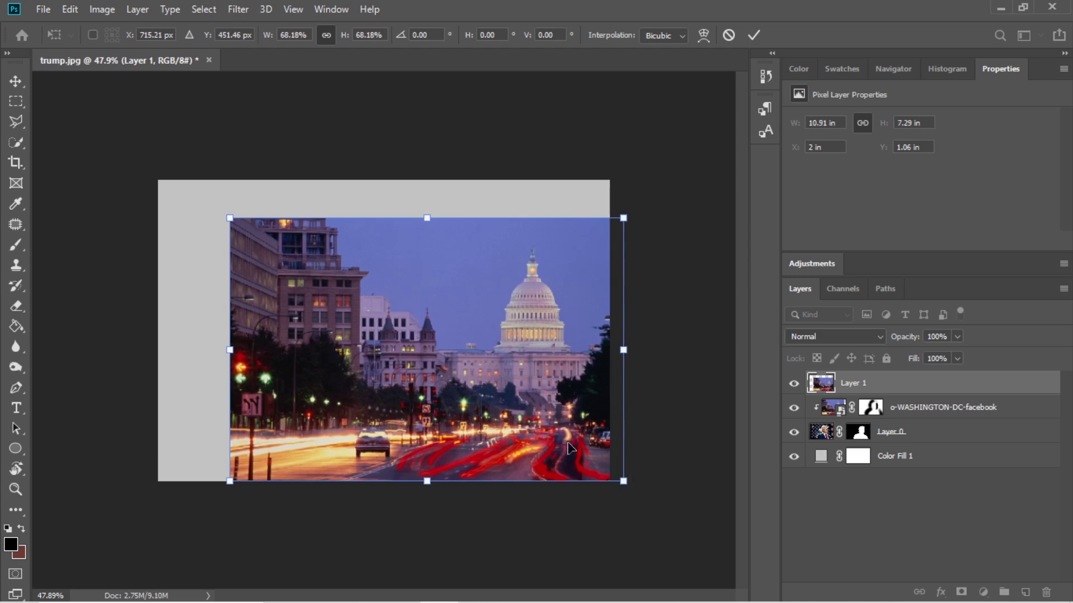
pyautogui.moveTo(569, 447); pyautogui.dragTo(526, 447)
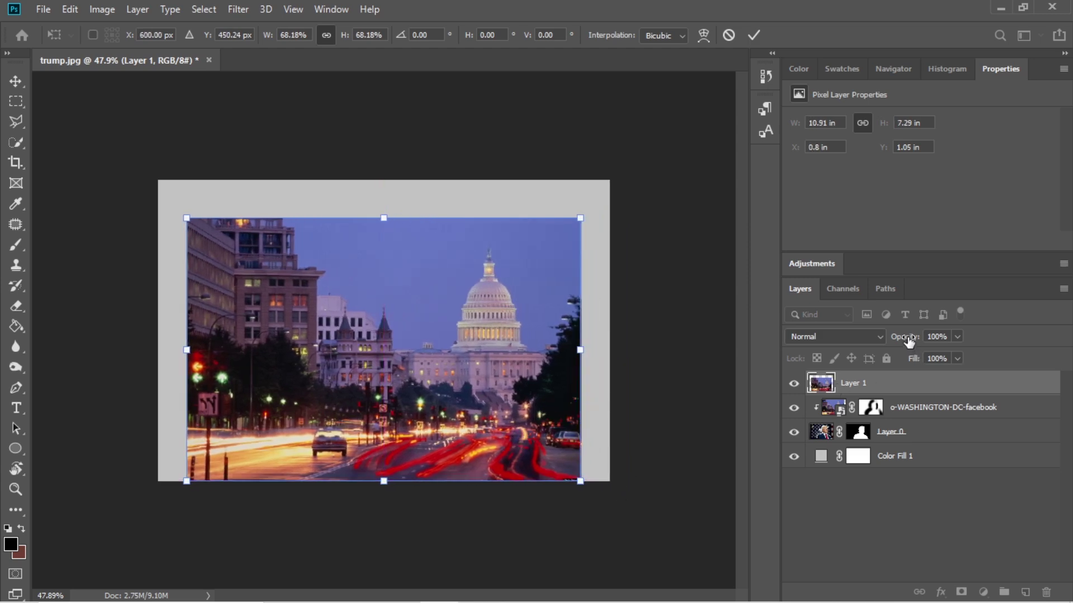
# Step: At lowered opacity, scale Layer 1 to 87.75% with the Capitol dome over the head
pyautogui.moveTo(909, 340); pyautogui.dragTo(878, 339)
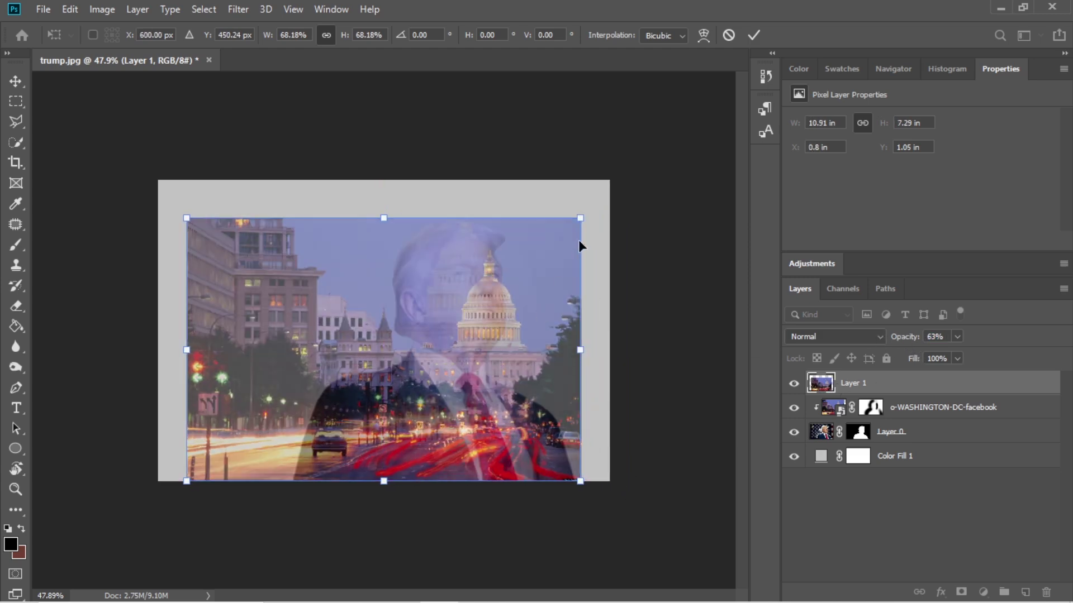
pyautogui.moveTo(581, 220); pyautogui.dragTo(693, 139)
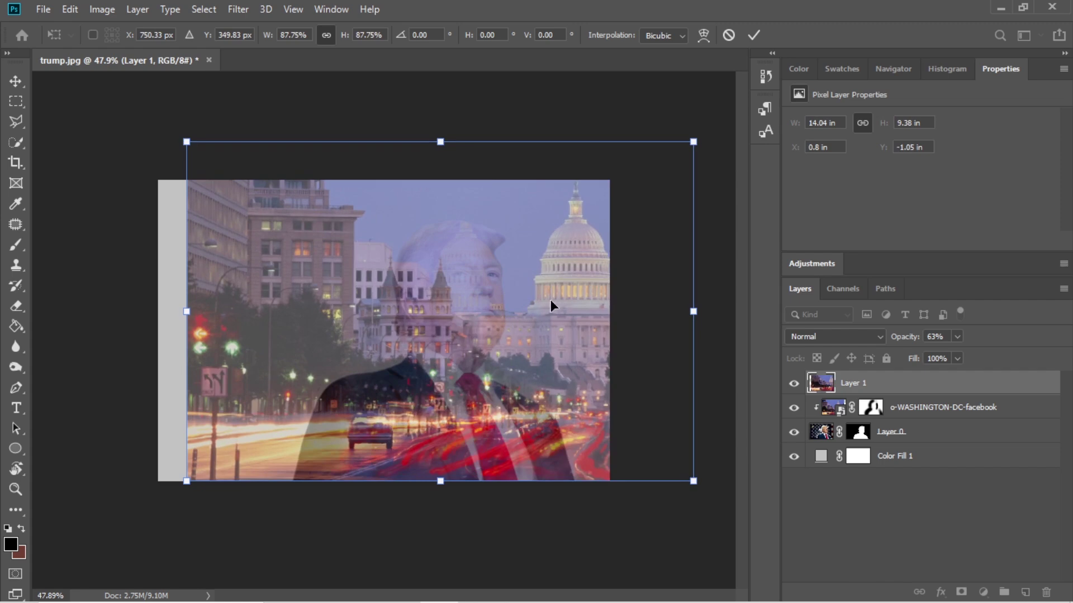
pyautogui.moveTo(550, 299); pyautogui.dragTo(449, 307)
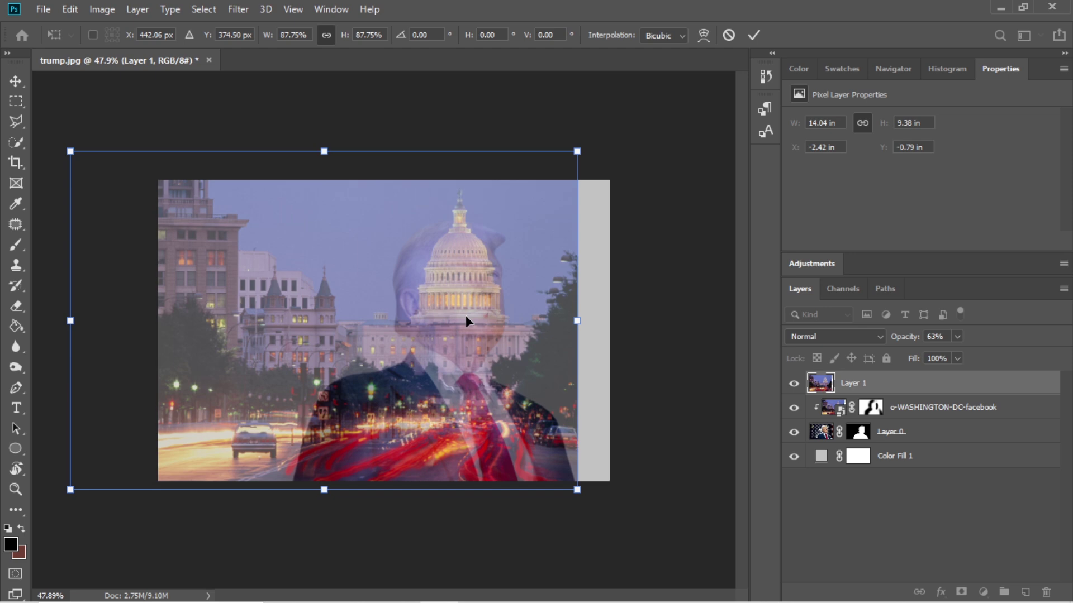
pyautogui.press('Return')
# Step: Set Layer 1's opacity back to 100%
pyautogui.click(15, 142)
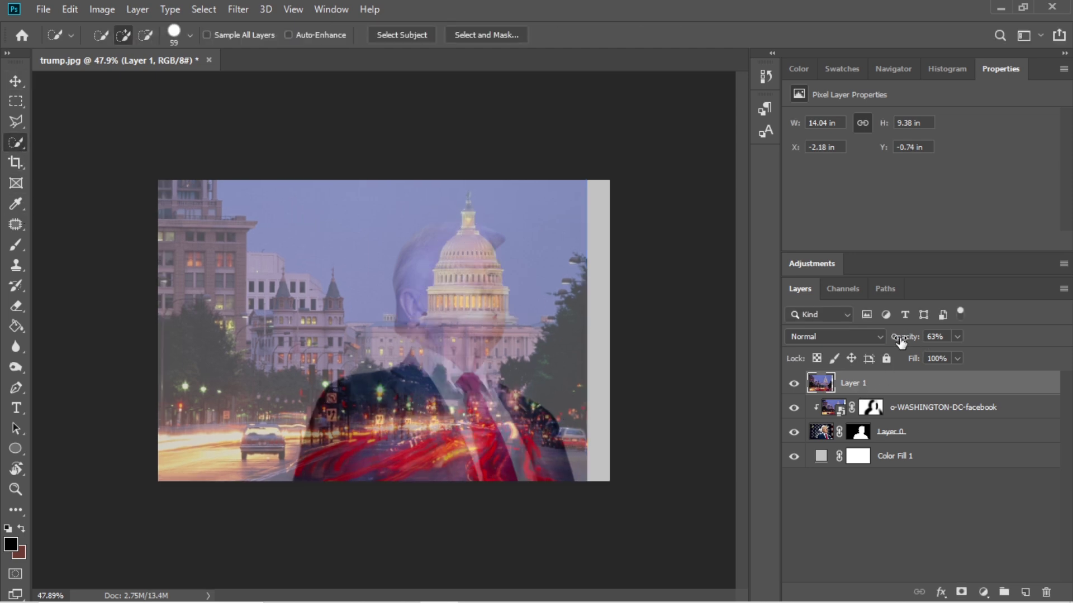
pyautogui.click(937, 337)
pyautogui.write('100')
pyautogui.press('Return')
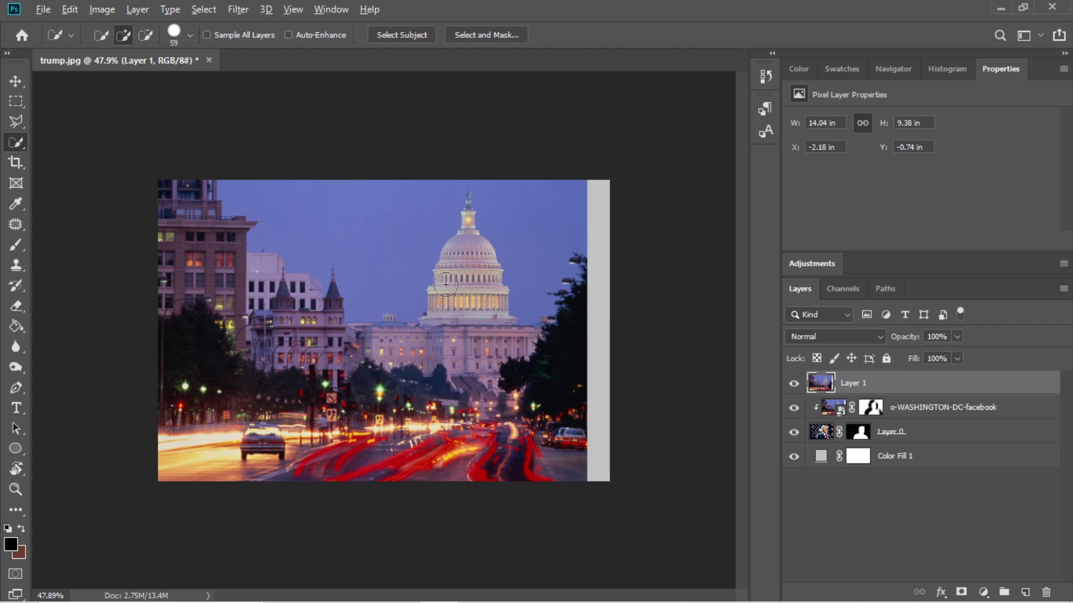
pyautogui.scroll(3, 445, 284)
pyautogui.scroll(1, 523, 166)
# Step: Quick-select the Capitol dome with a 17 px brush, refine its lower-left edge, and copy it to Layer 2
pyautogui.scroll(1, 522, 166)
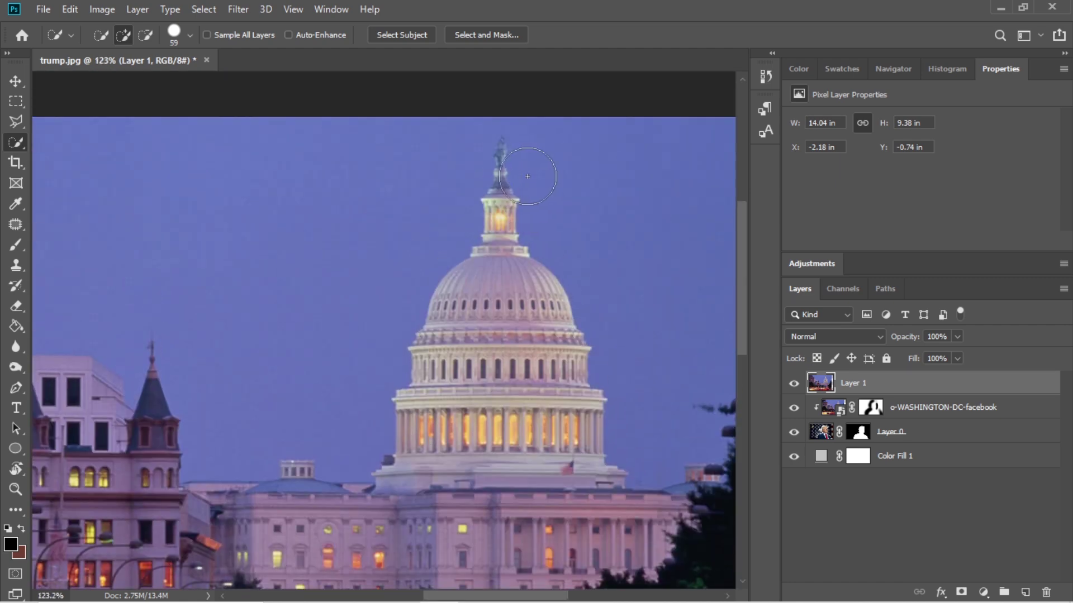
pyautogui.scroll(2, 391, 280)
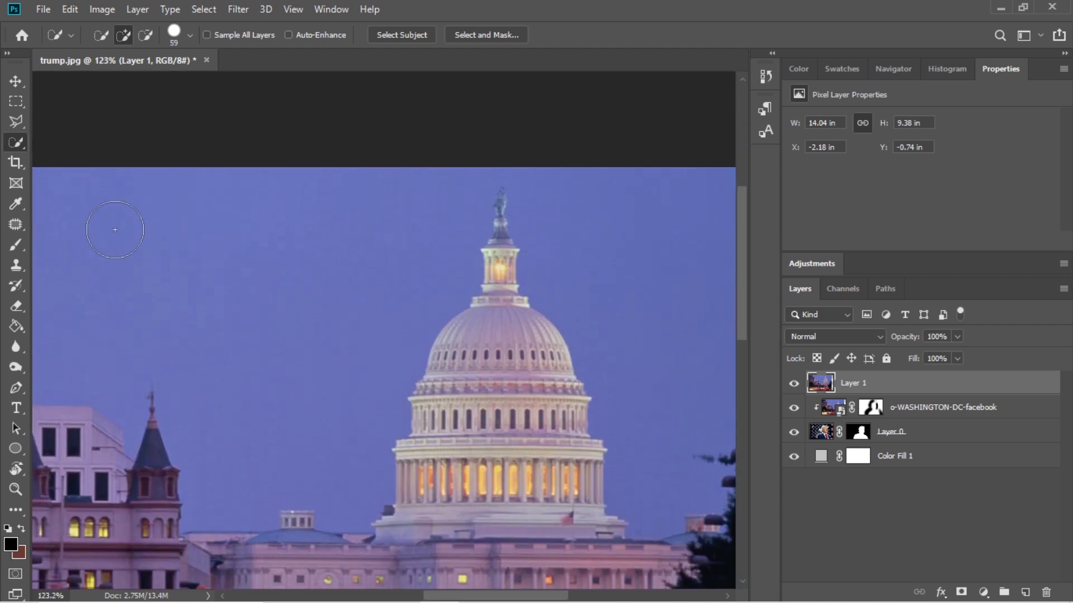
pyautogui.click(189, 35)
pyautogui.moveTo(128, 82); pyautogui.dragTo(135, 76)
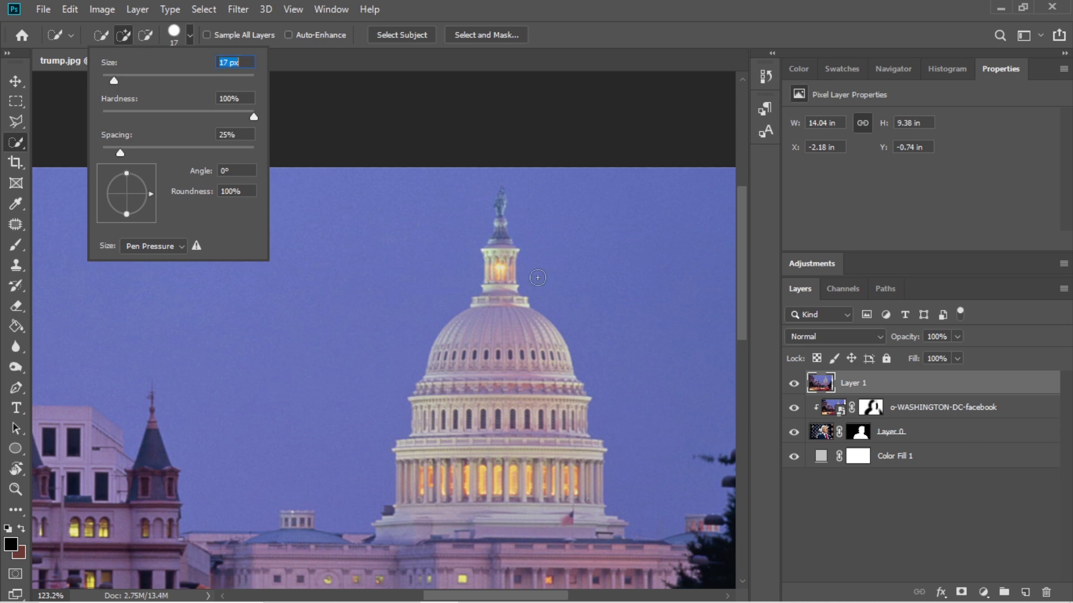
pyautogui.press('Return')
pyautogui.moveTo(505, 211)
pyautogui.mouseDown()
pyautogui.moveTo(489, 454)
pyautogui.moveTo(576, 492)
pyautogui.mouseUp()
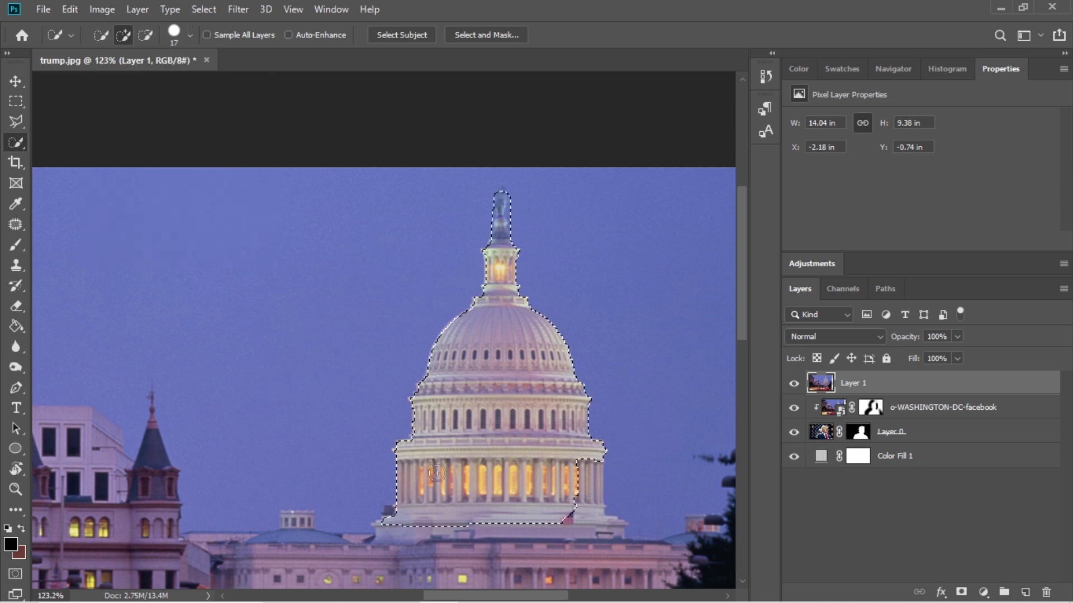
pyautogui.scroll(5, 489, 291)
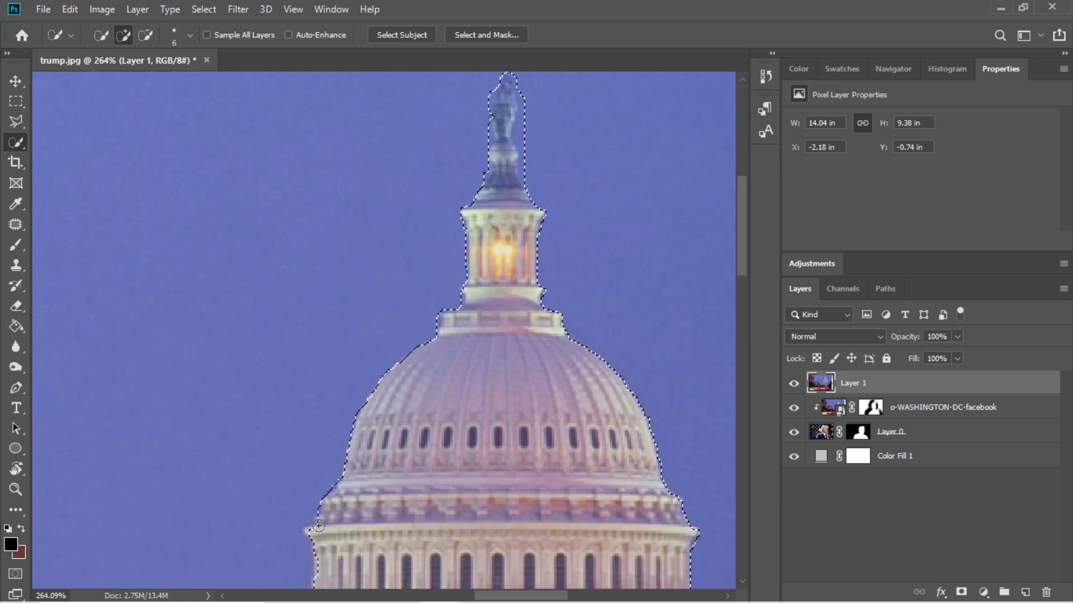
pyautogui.press('[')
pyautogui.press('[')
pyautogui.moveTo(312, 534); pyautogui.dragTo(324, 540)
pyautogui.scroll(2, 501, 447)
pyautogui.scroll(1, 503, 425)
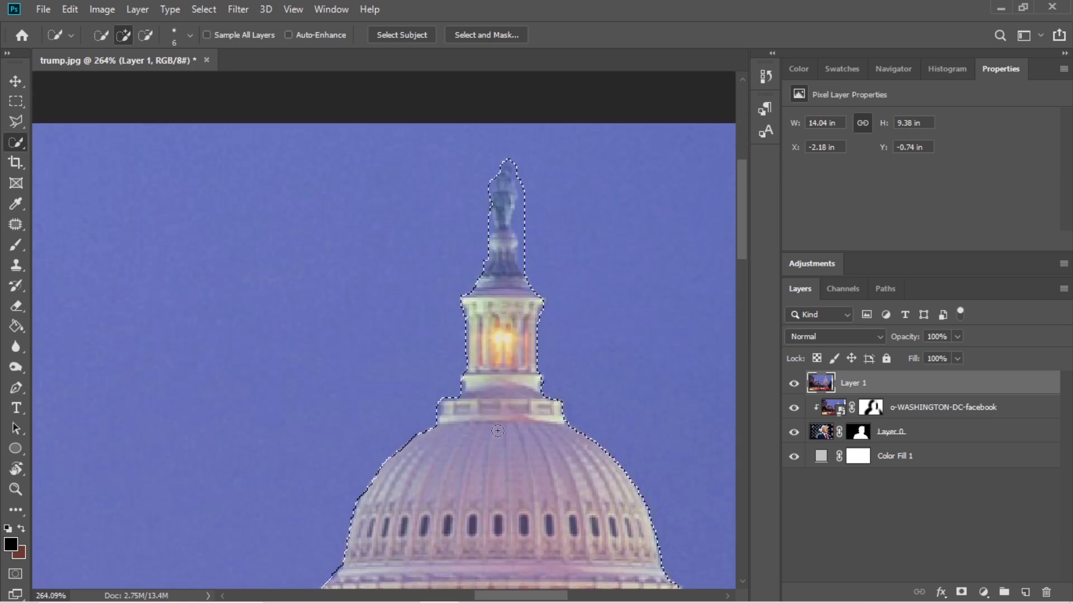
pyautogui.hotkey('ctrl', 'j')
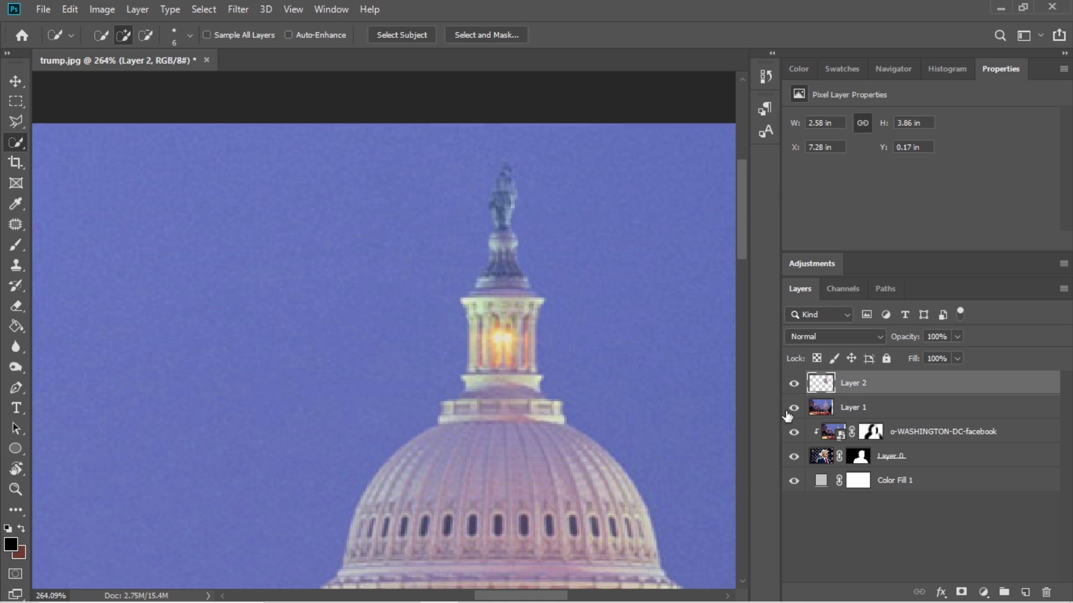
# Step: Hide Layer 1, set Layer 2 to 43% opacity, and nudge the dome down onto the head
pyautogui.click(794, 407)
pyautogui.press('e')
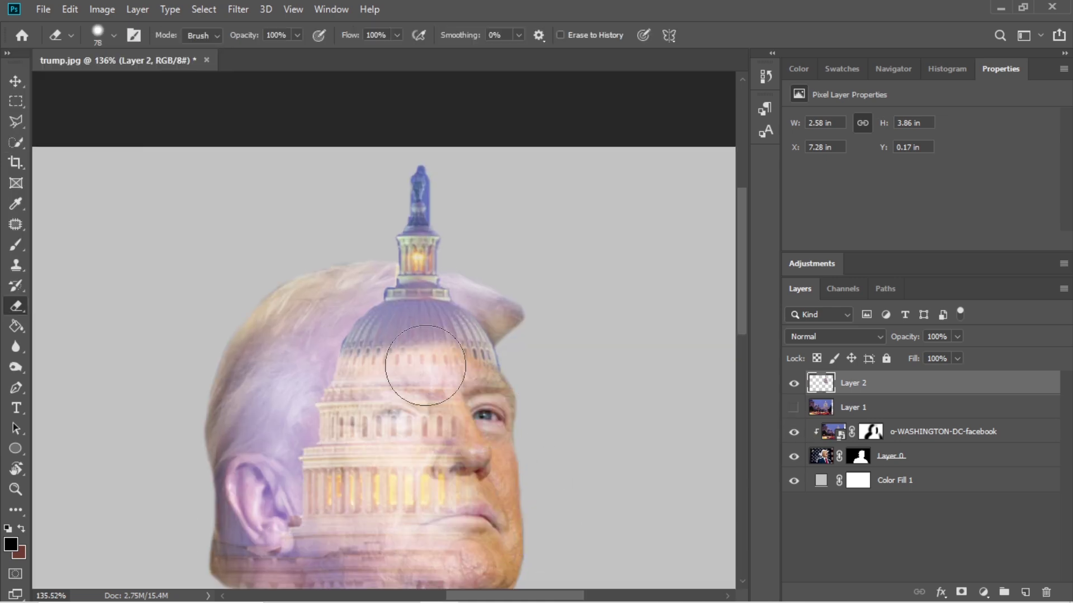
pyautogui.click(14, 82)
pyautogui.scroll(3, 475, 262)
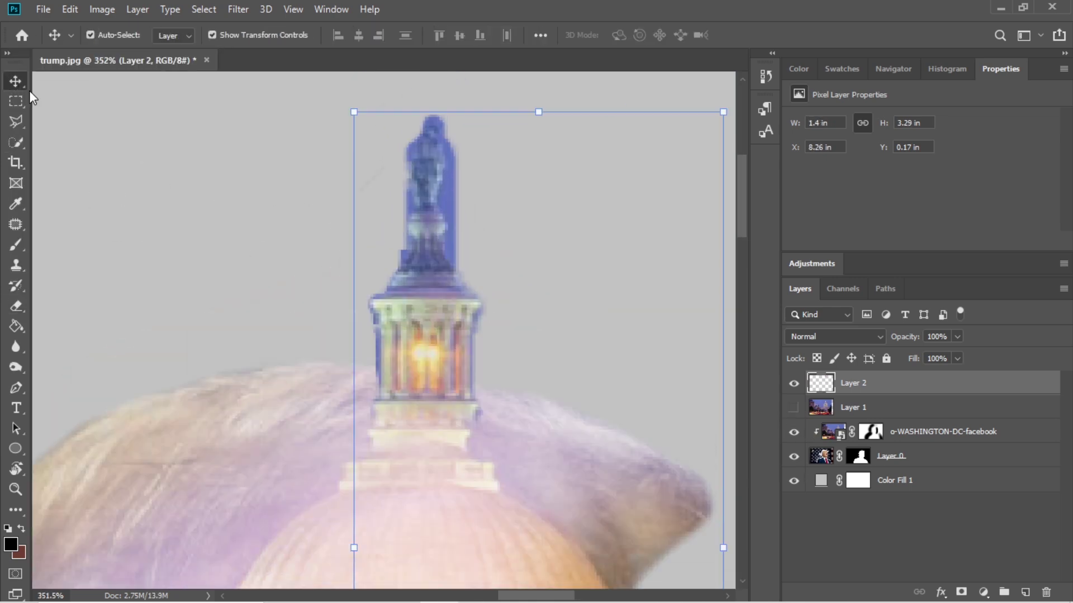
pyautogui.click(836, 337)
pyautogui.press('4')
pyautogui.press('3')
pyautogui.press('Down')
pyautogui.press('Down')
pyautogui.press('Down')
pyautogui.press('Down')
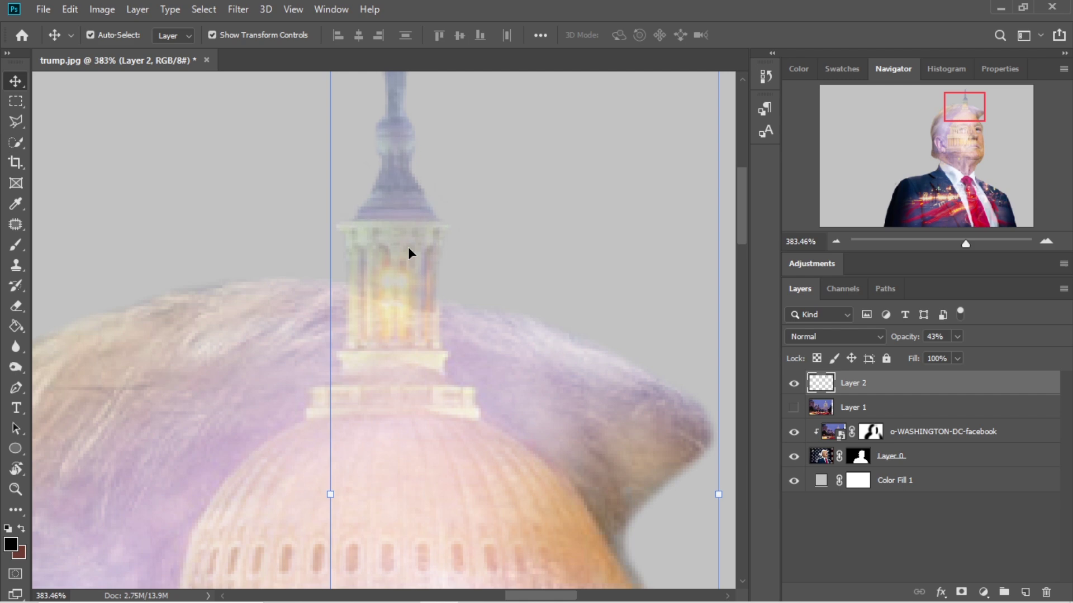
pyautogui.press('Down')
pyautogui.press('Down')
pyautogui.press('Down')
pyautogui.press('Right')
pyautogui.press('Right')
pyautogui.press('Right')
pyautogui.press('Right')
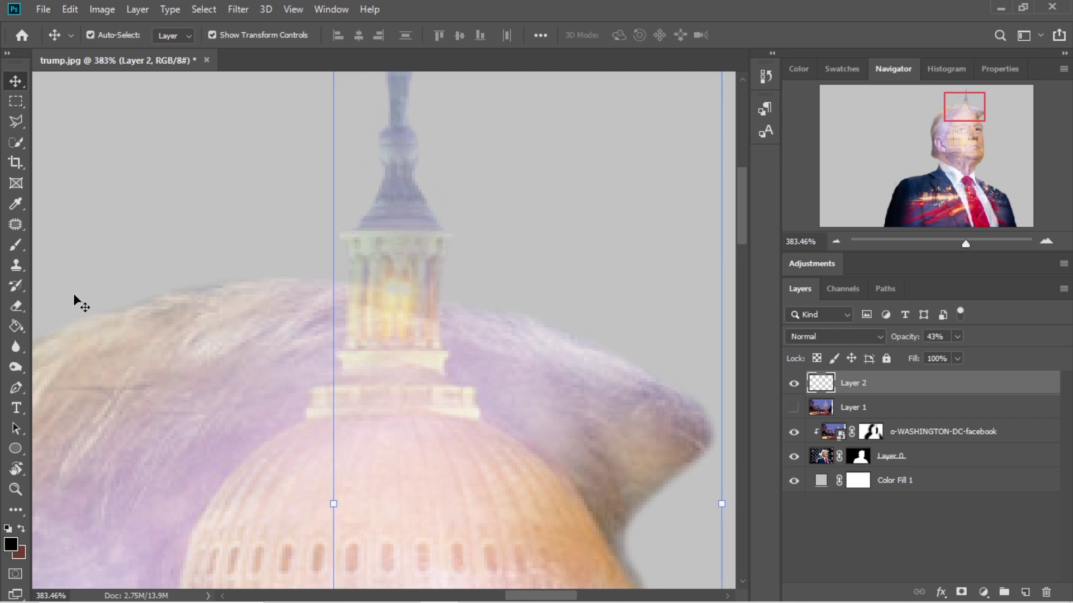
# Step: Set up a 45 px soft round Eraser for the dome's edges and zoom back out
pyautogui.click(16, 306)
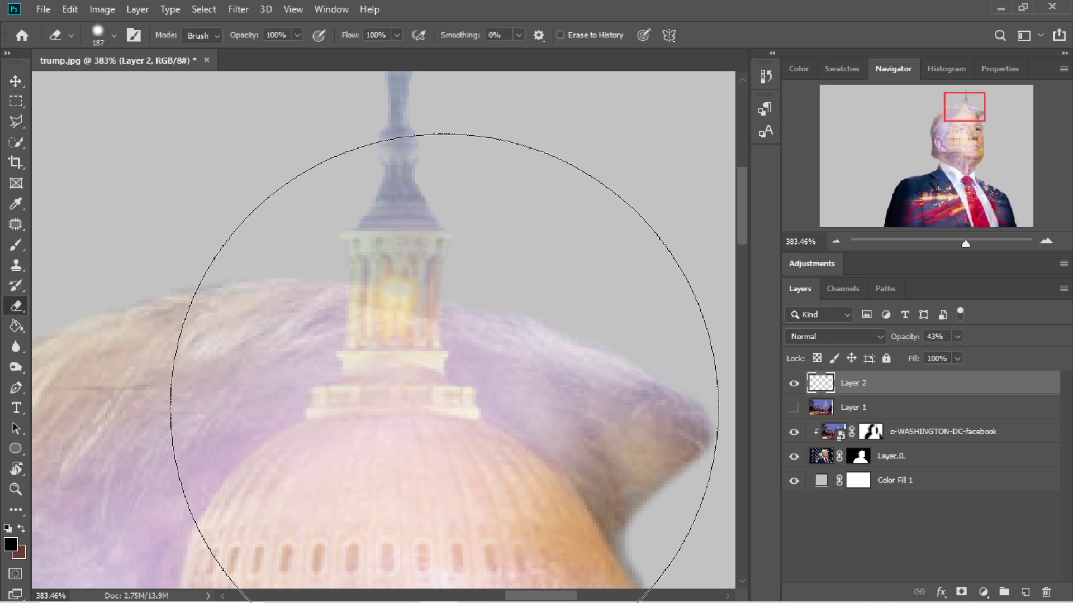
pyautogui.click(114, 36)
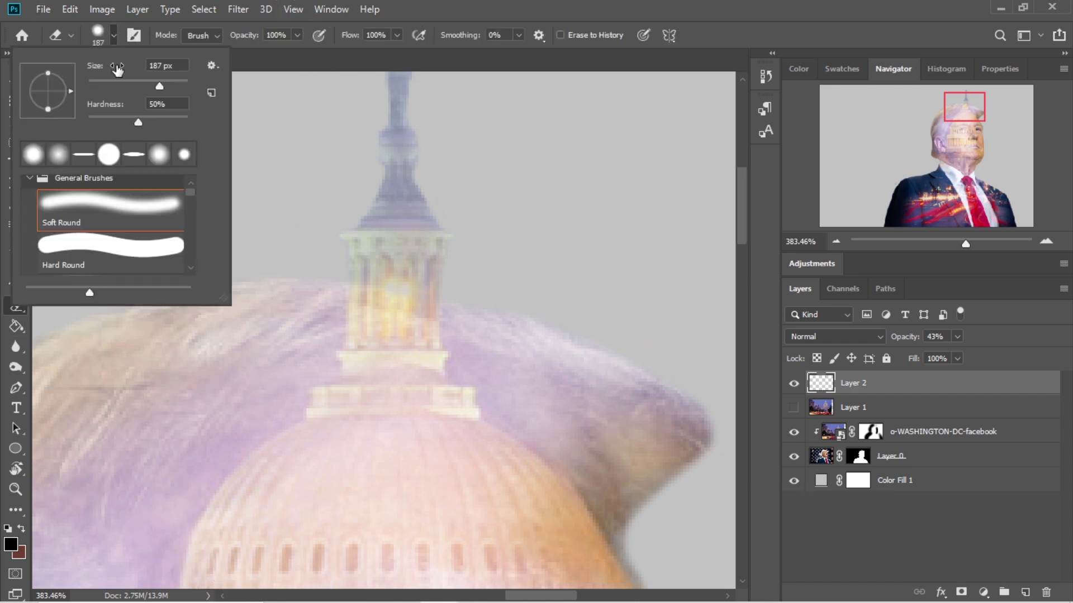
pyautogui.click(111, 82)
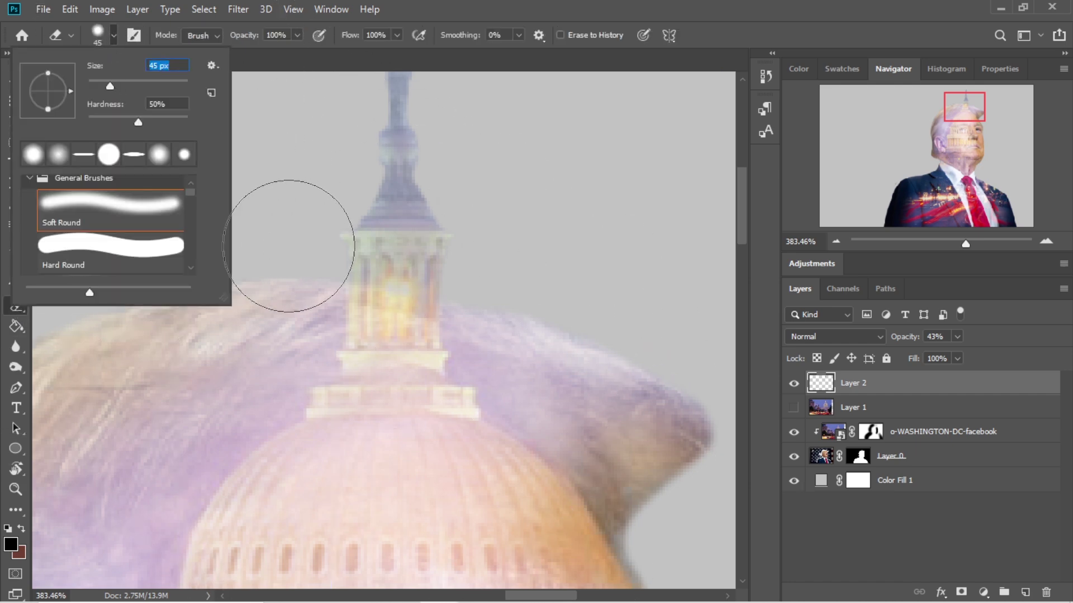
pyautogui.click(436, 386)
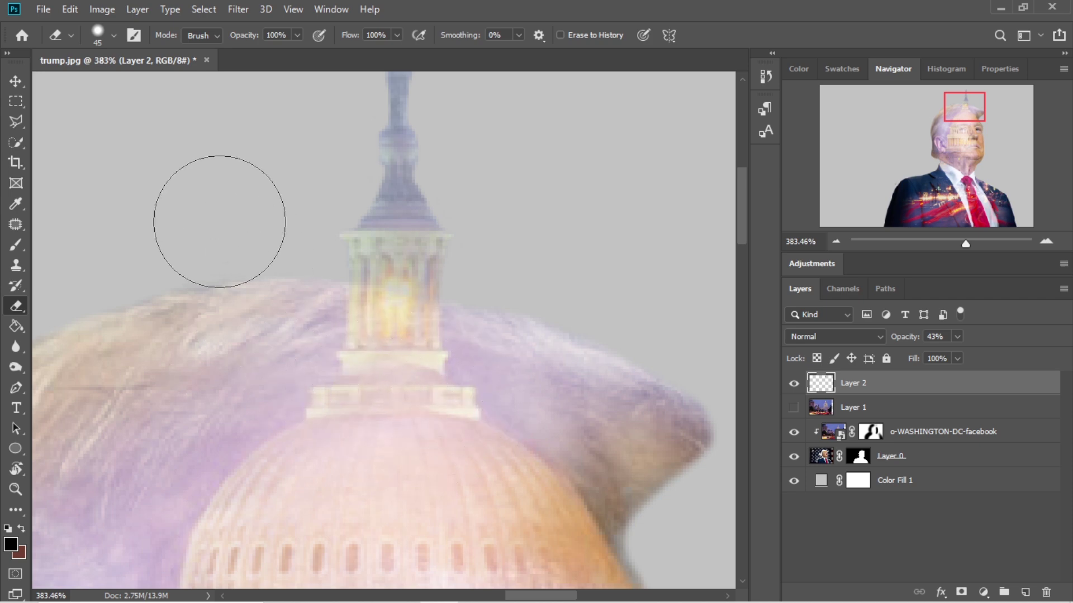
pyautogui.scroll(-3, 327, 274)
pyautogui.scroll(-2, 326, 273)
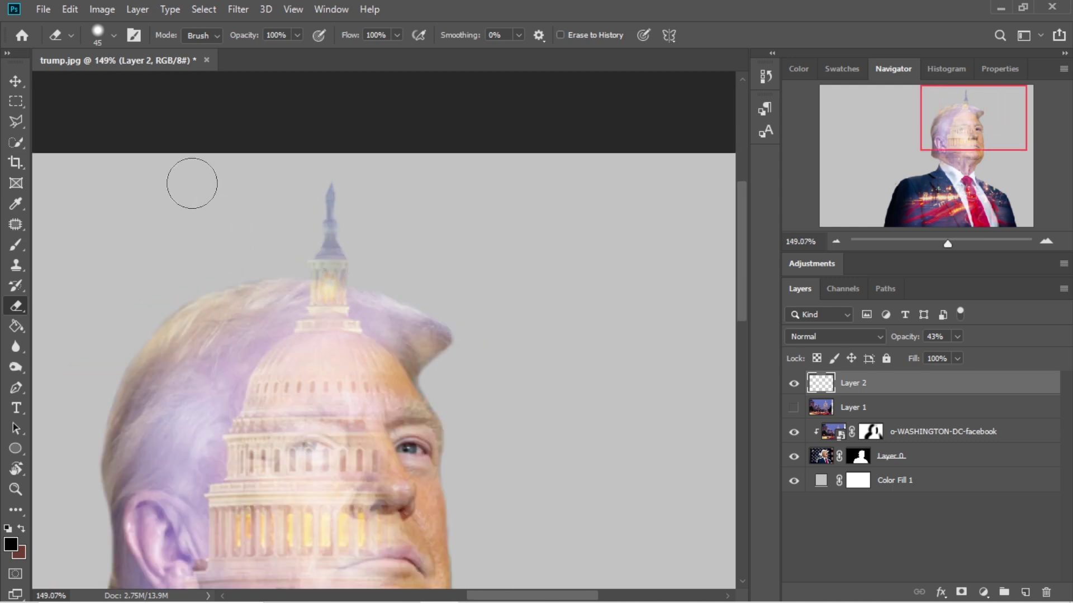
pyautogui.click(9, 82)
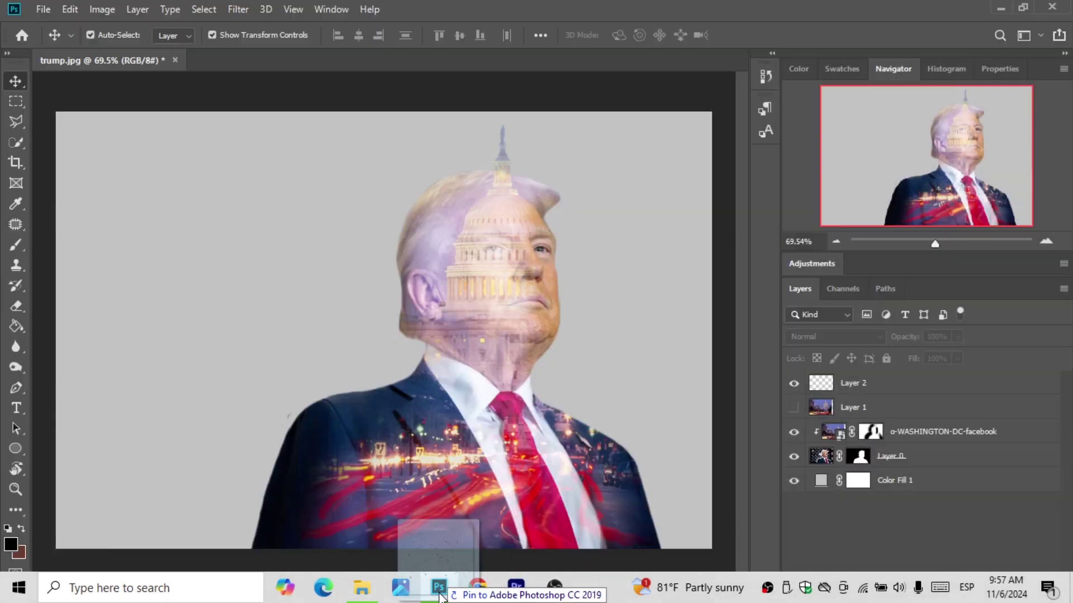
# Step: Place the confetti image at about half size above the head
pyautogui.moveTo(486, 419); pyautogui.dragTo(371, 311)
pyautogui.moveTo(601, 112); pyautogui.dragTo(383, 328)
pyautogui.moveTo(318, 431); pyautogui.dragTo(502, 211)
pyautogui.click(15, 81)
# Step: Erase the stray confetti pieces over the face, then deselect the confetti layer
pyautogui.press('e')
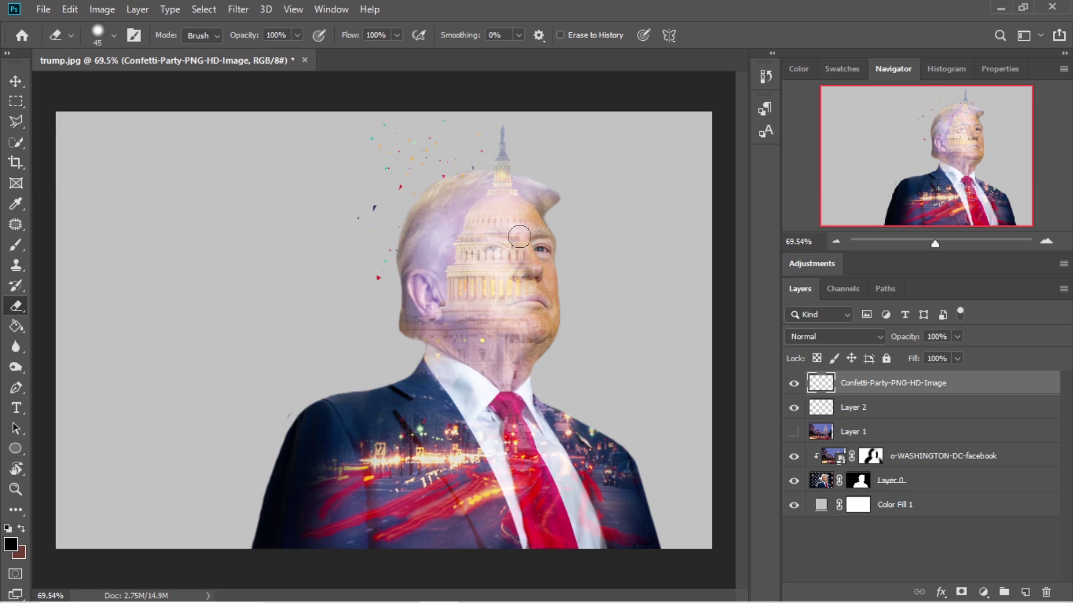
pyautogui.keyDown('alt'); pyautogui.scroll(-2, 517, 224); pyautogui.keyUp('alt')
pyautogui.keyDown('alt'); pyautogui.scroll(-2, 447, 283); pyautogui.keyUp('alt')
pyautogui.keyDown('alt'); pyautogui.scroll(4, 447, 283); pyautogui.keyUp('alt')
pyautogui.keyDown('alt'); pyautogui.scroll(2, 454, 272); pyautogui.keyUp('alt')
pyautogui.scroll(3, 454, 272)
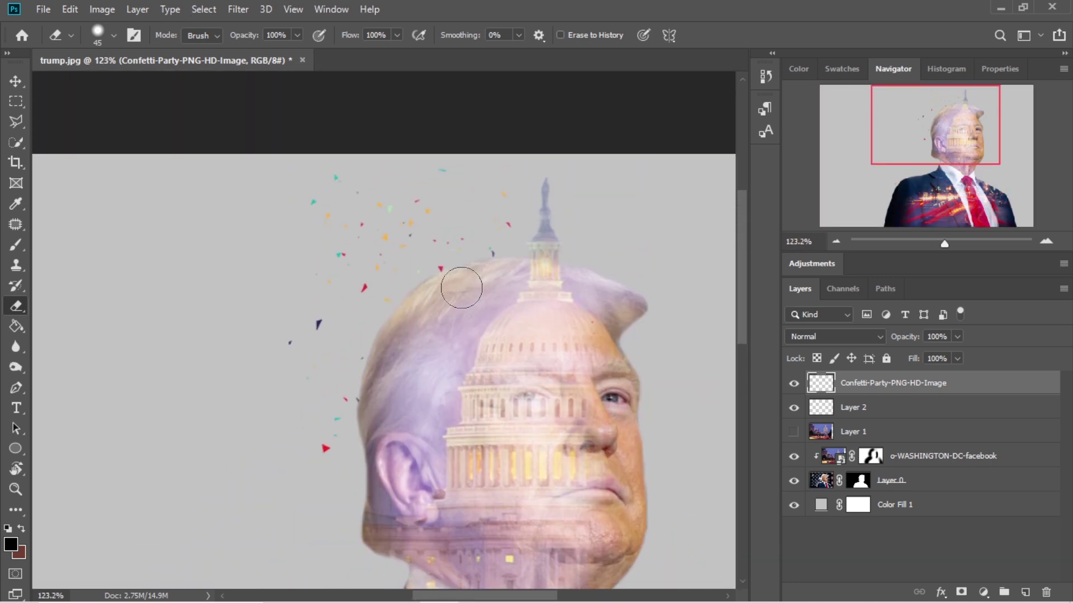
pyautogui.keyDown('alt'); pyautogui.scroll(-2, 413, 402); pyautogui.keyUp('alt')
pyautogui.keyDown('alt'); pyautogui.scroll(-1, 396, 379); pyautogui.keyUp('alt')
pyautogui.keyDown('alt'); pyautogui.scroll(-1, 386, 337); pyautogui.keyUp('alt')
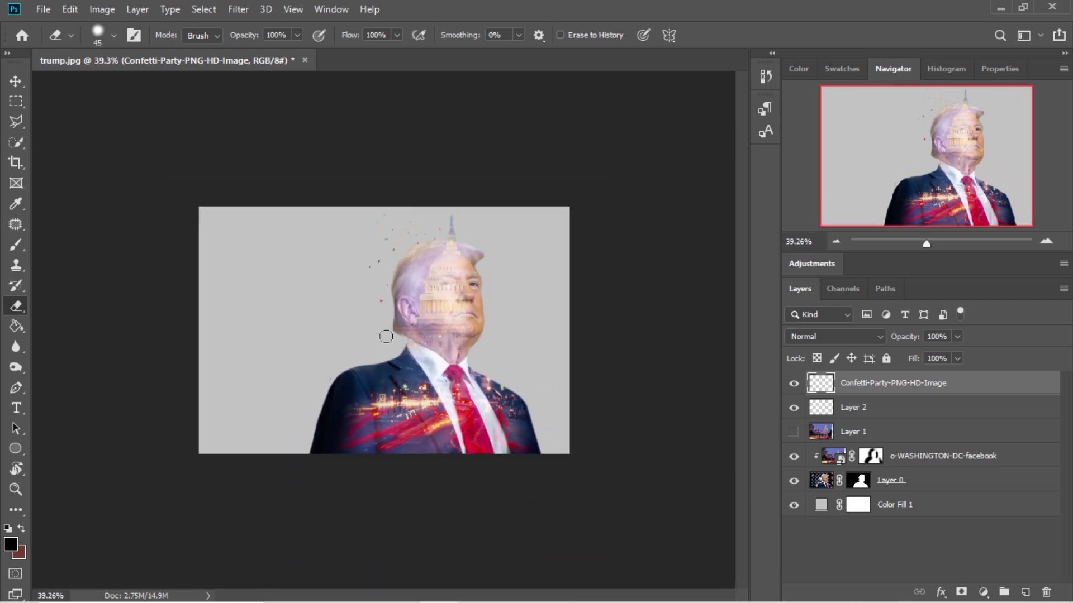
pyautogui.click(17, 83)
pyautogui.click(255, 148)
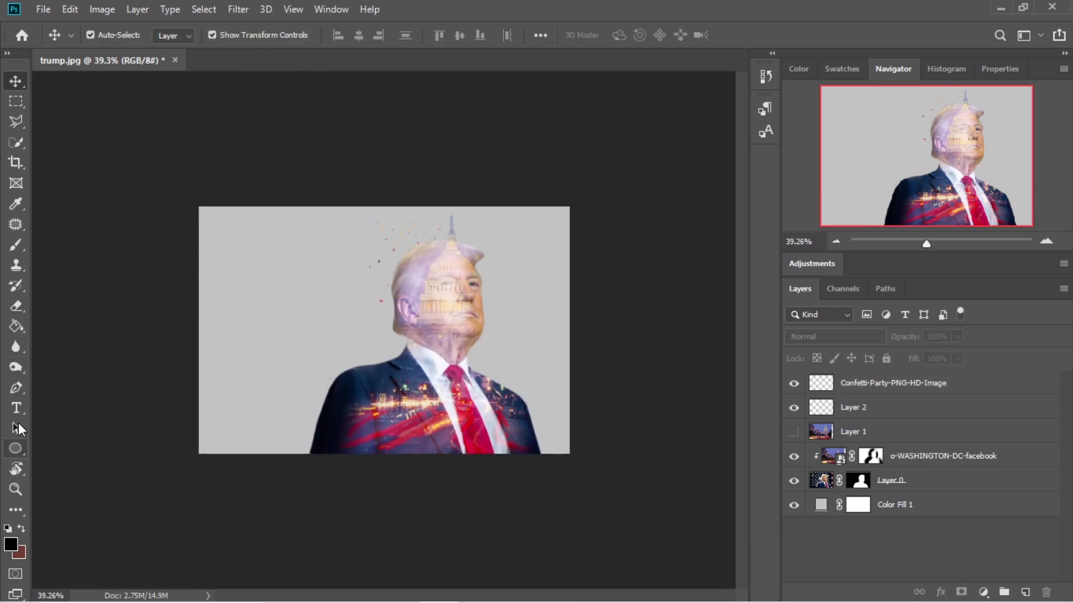
# Step: Add the DOUBLE EXPOSURE title at the canvas left at 82 pt with wider leading
pyautogui.click(17, 407)
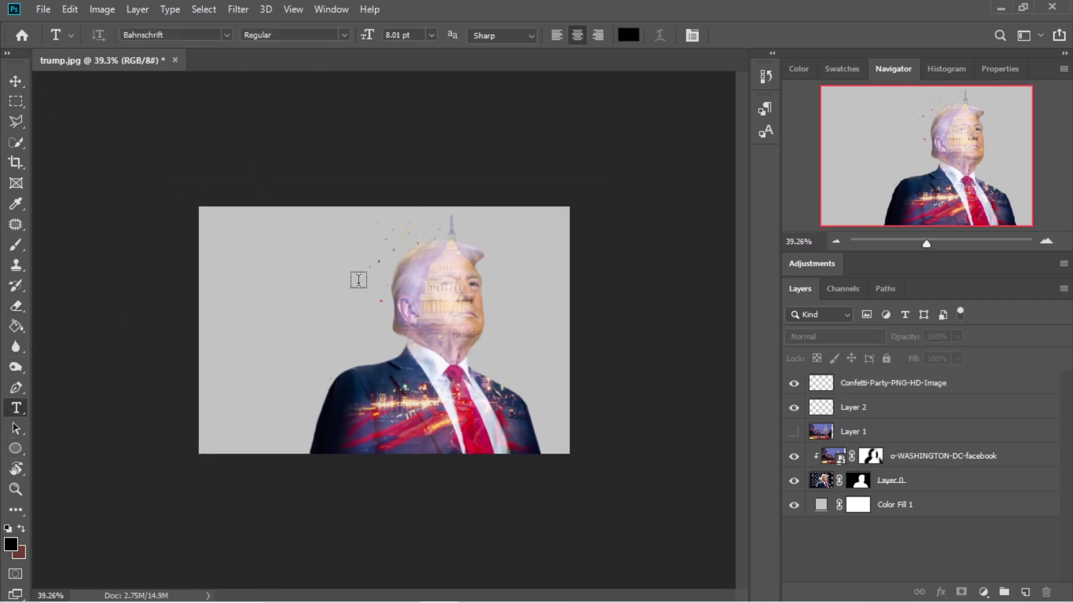
pyautogui.click(219, 300)
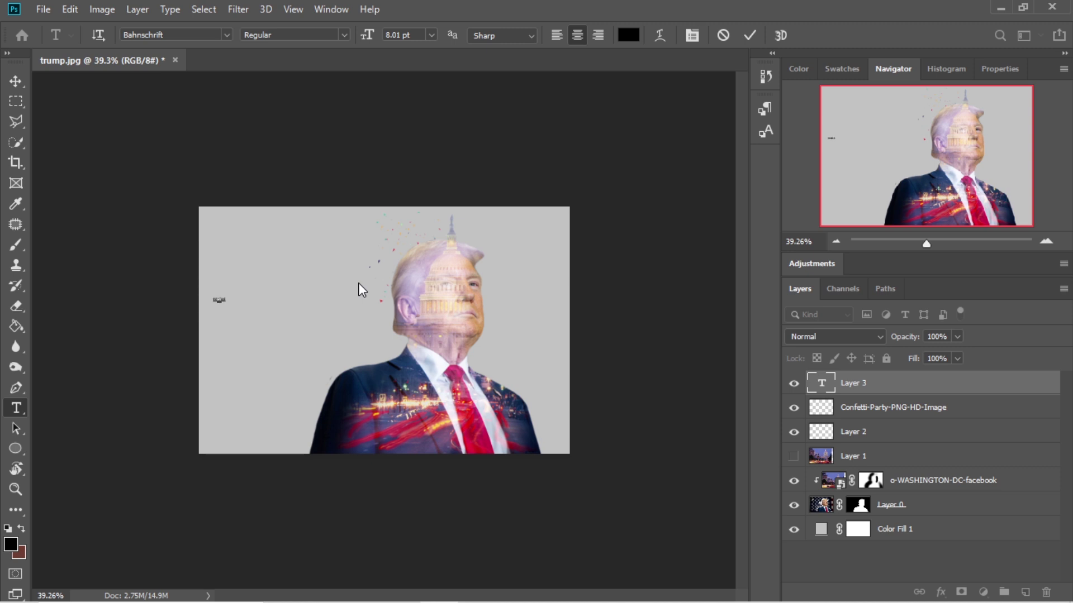
pyautogui.click(18, 81)
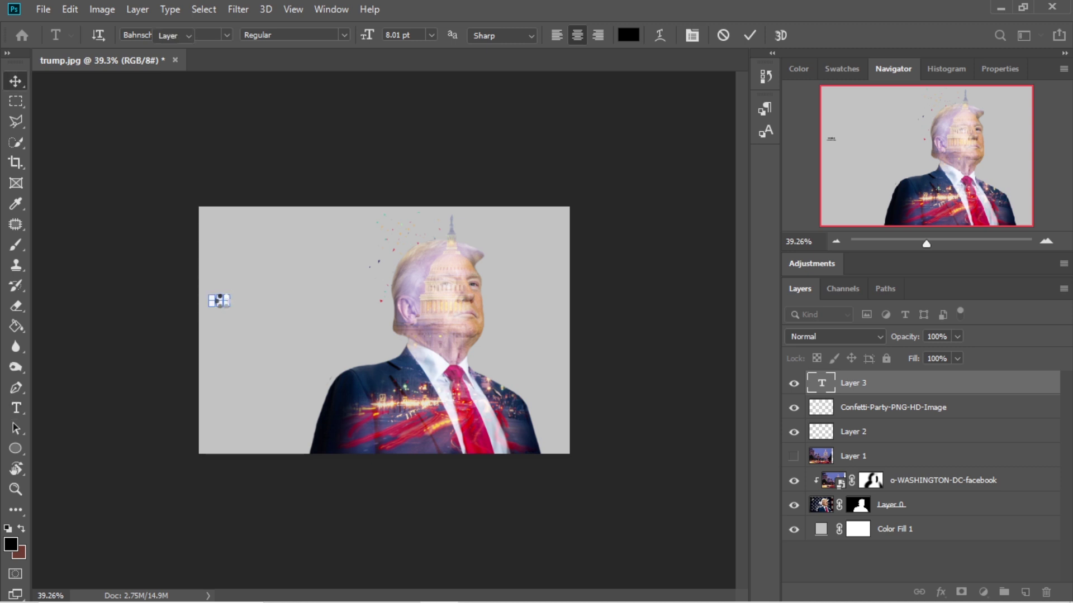
pyautogui.doubleClick(219, 301)
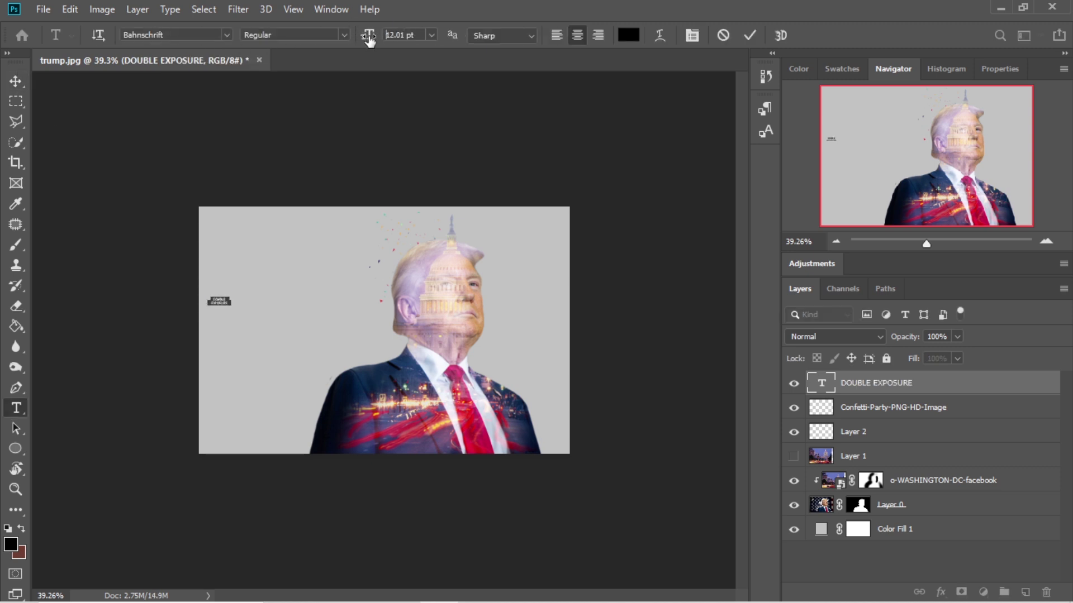
pyautogui.moveTo(369, 39); pyautogui.dragTo(419, 52)
pyautogui.click(1000, 69)
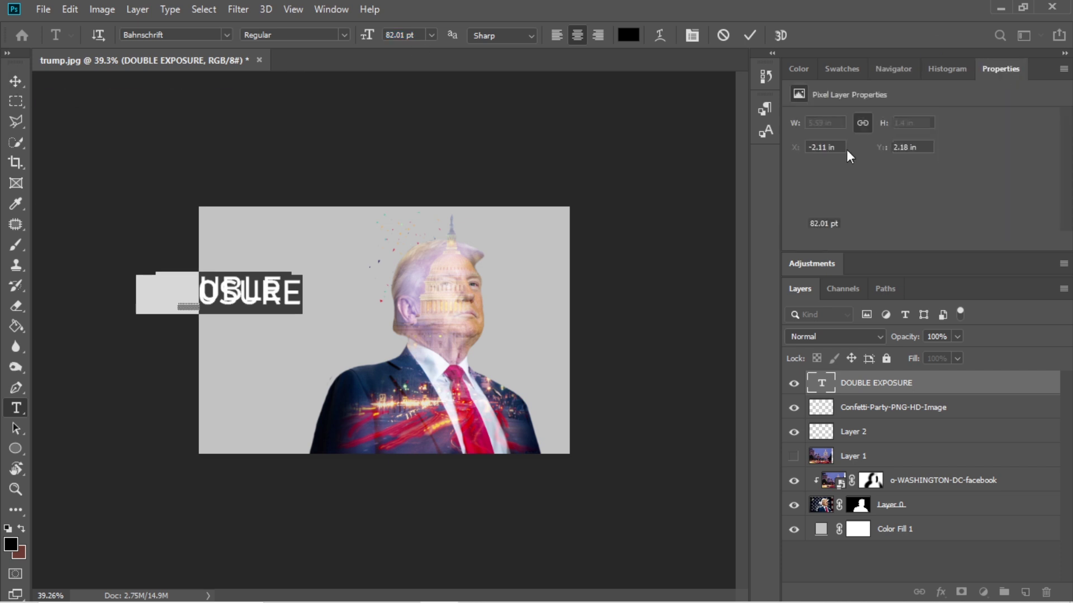
pyautogui.moveTo(794, 199); pyautogui.dragTo(838, 208)
pyautogui.hotkey('ctrl', 'Return')
pyautogui.press('v')
pyautogui.moveTo(269, 295); pyautogui.dragTo(348, 301)
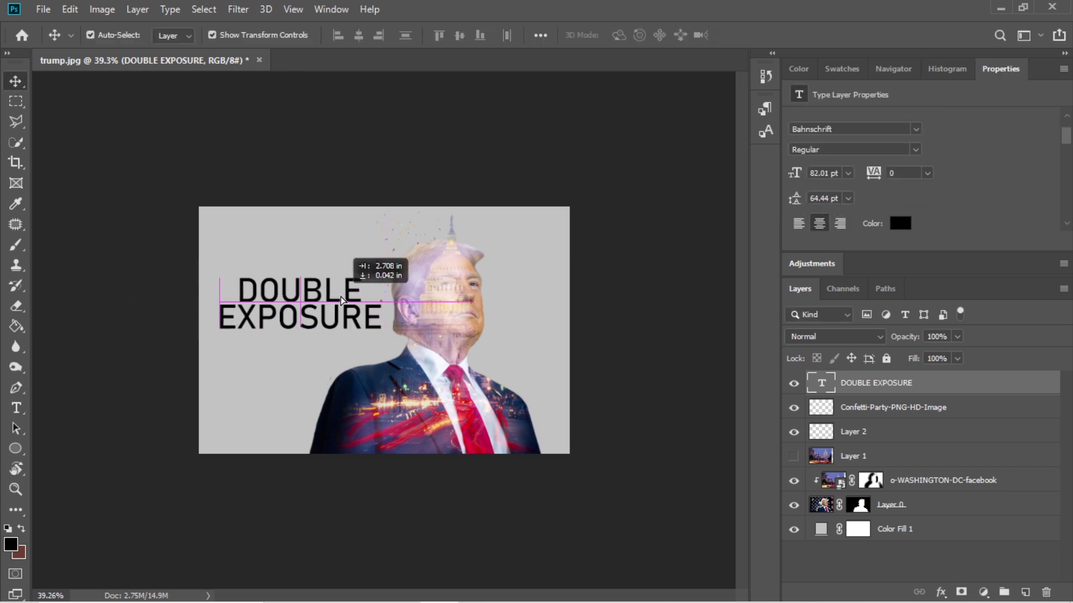
# Step: Set DOUBLE in Geometr415 Blk BT, shrink EXPOSURE to 45 pt, and shift the title down-left
pyautogui.doubleClick(238, 280)
pyautogui.click(227, 34)
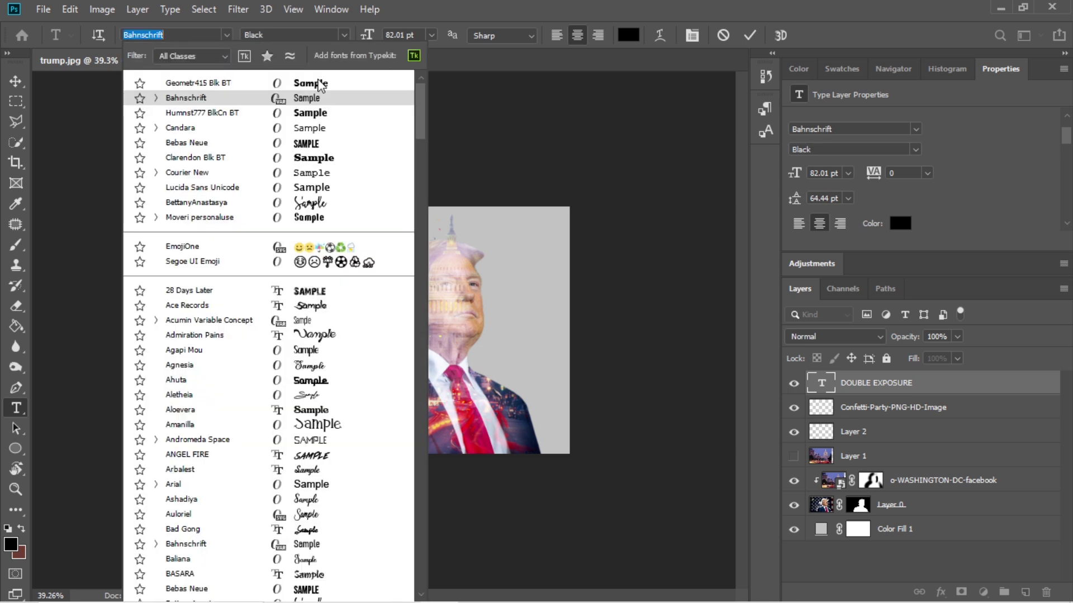
pyautogui.click(162, 77)
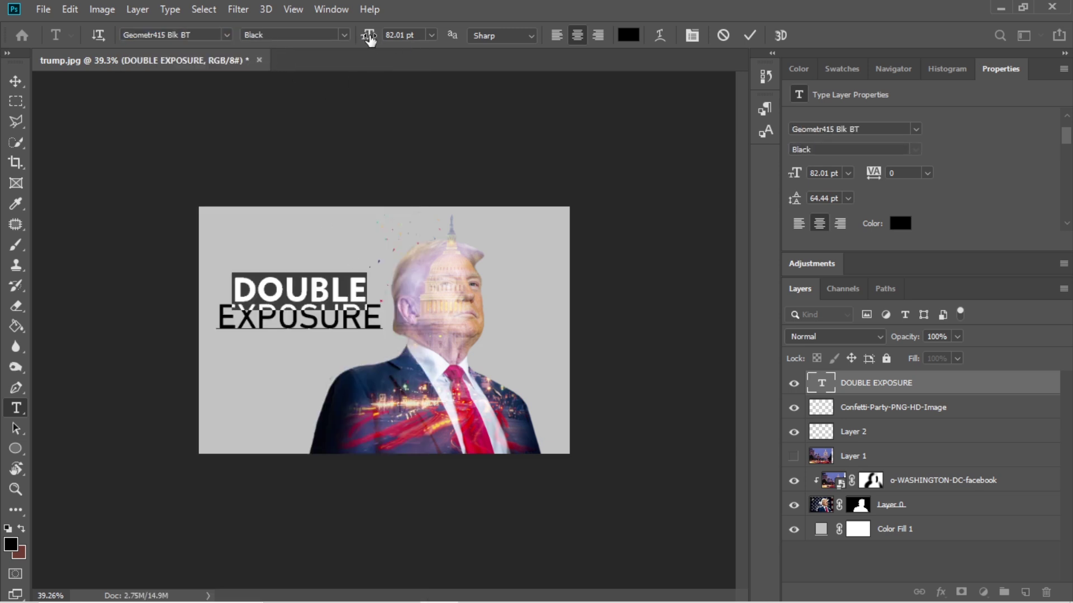
pyautogui.moveTo(382, 320); pyautogui.dragTo(216, 320)
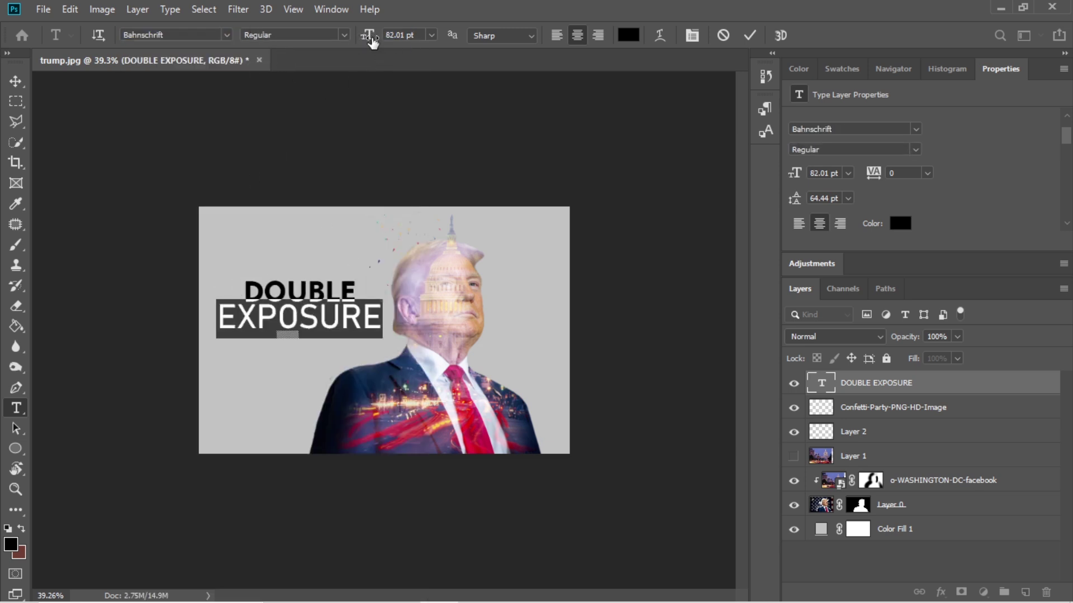
pyautogui.moveTo(372, 42); pyautogui.dragTo(338, 42)
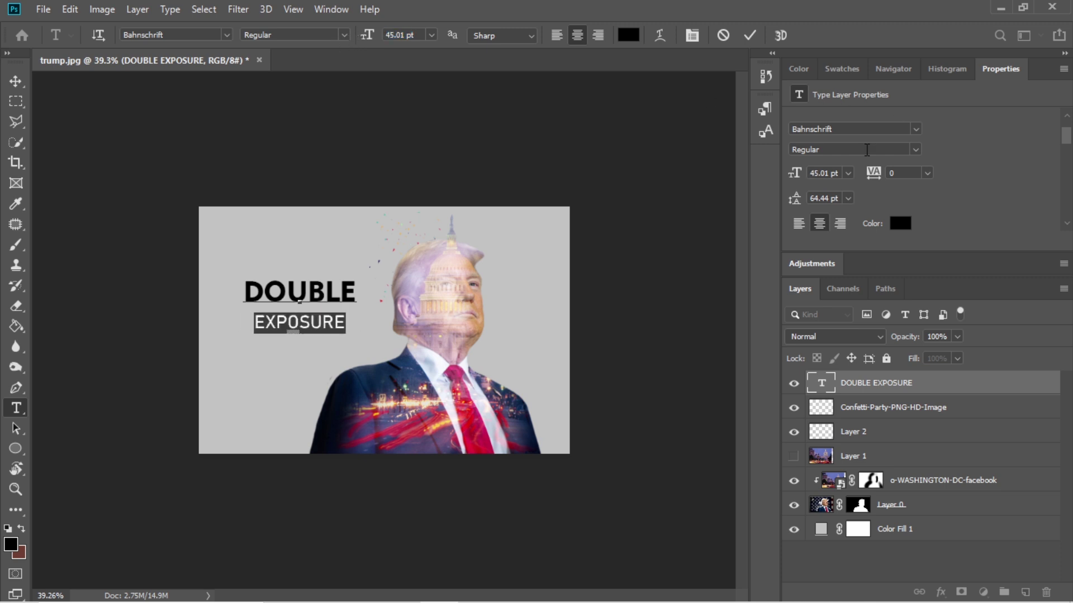
pyautogui.moveTo(794, 198); pyautogui.dragTo(773, 206)
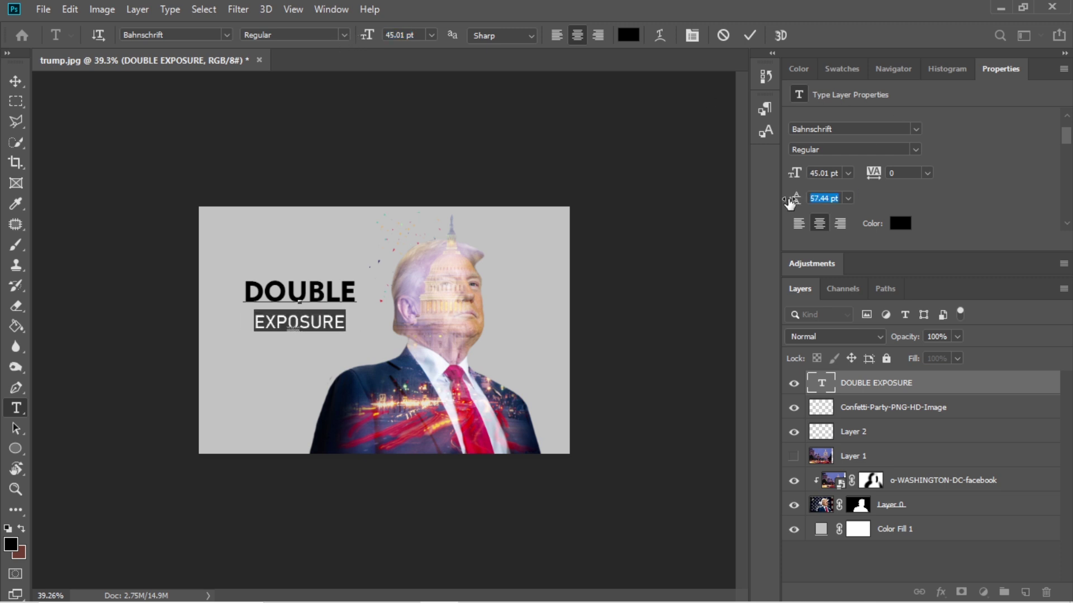
pyautogui.click(16, 82)
pyautogui.moveTo(325, 294); pyautogui.dragTo(307, 312)
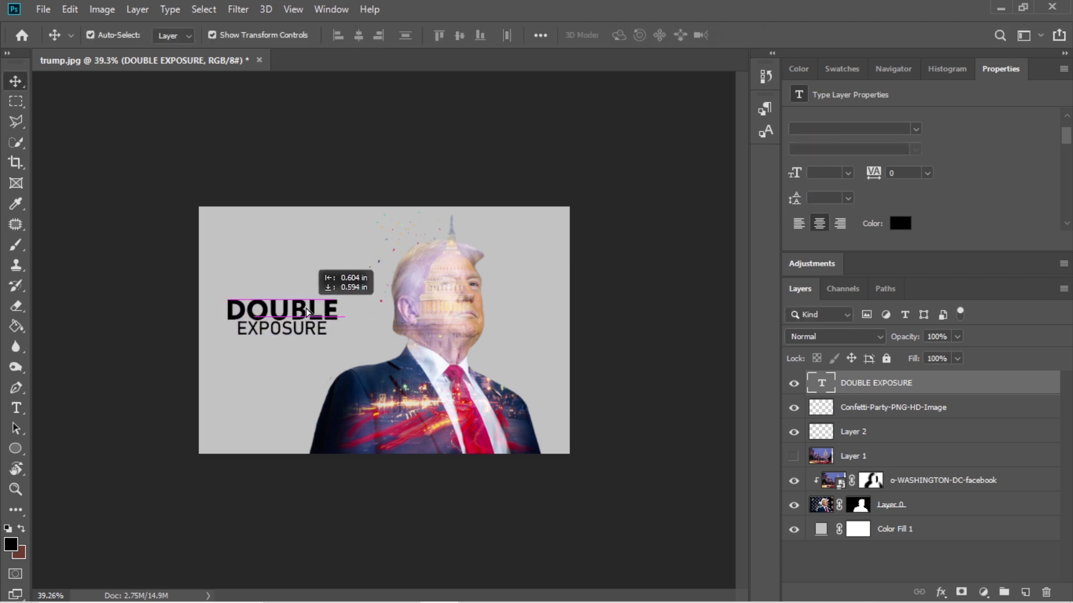
# Step: Add the person's name as vertical text to the right of the face
pyautogui.click(549, 295)
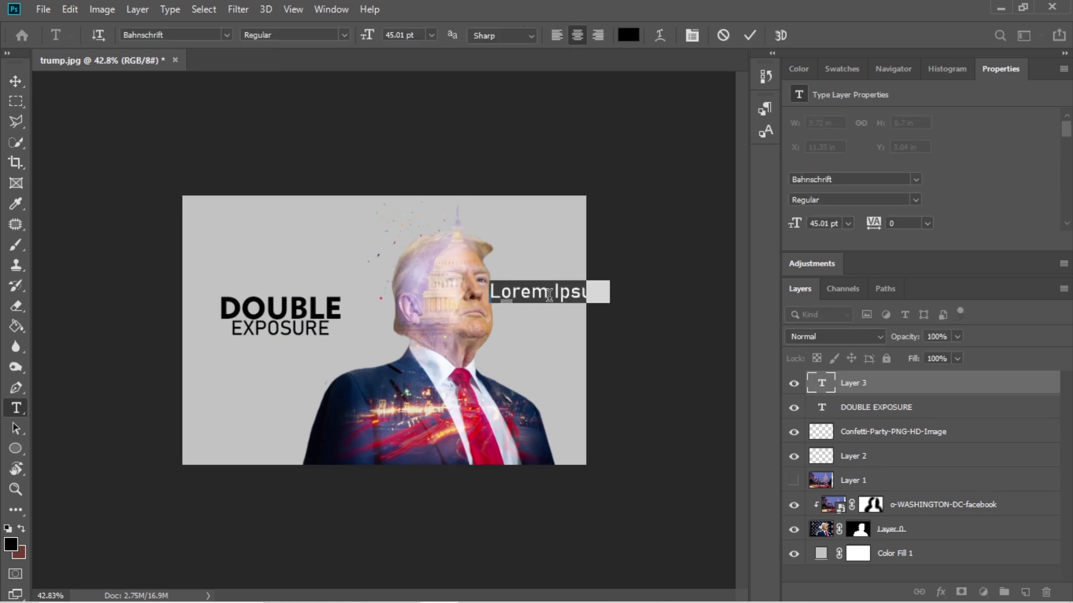
pyautogui.rightClick(17, 409)
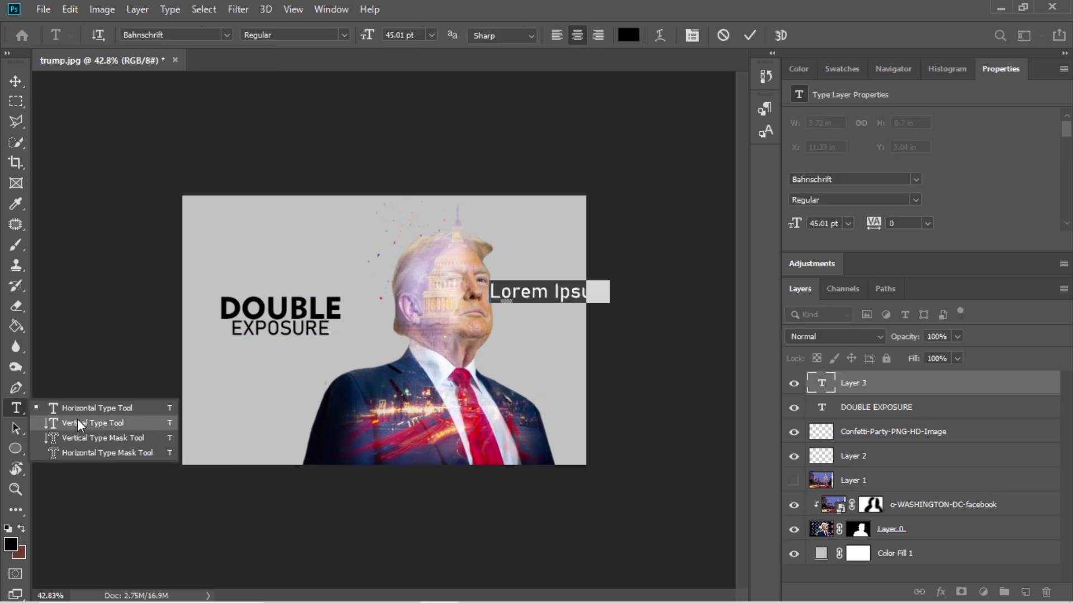
pyautogui.click(84, 422)
pyautogui.click(539, 246)
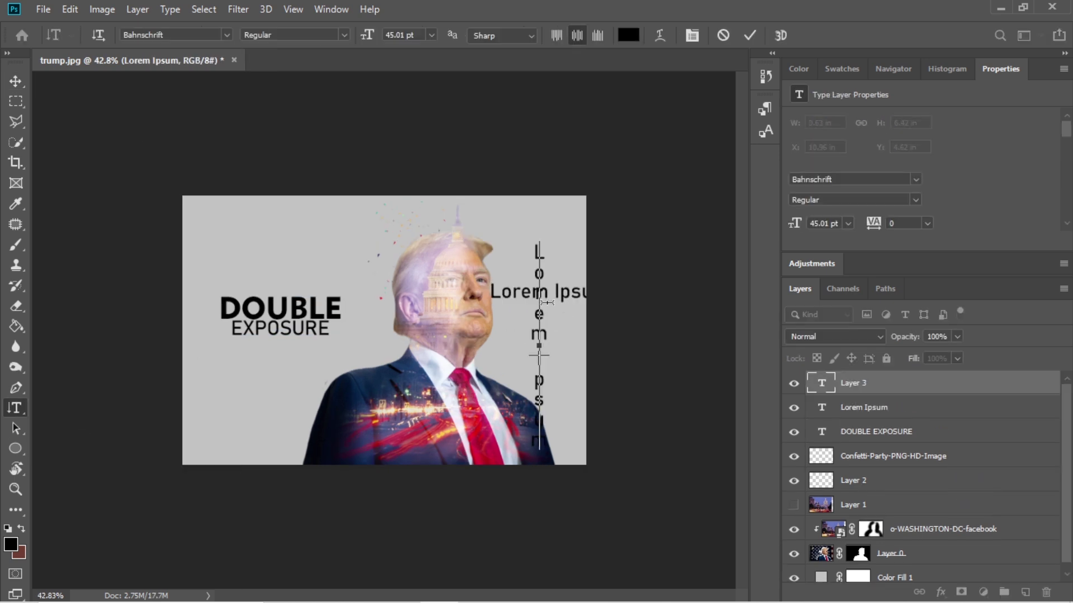
pyautogui.write('DONAL TRUMP')
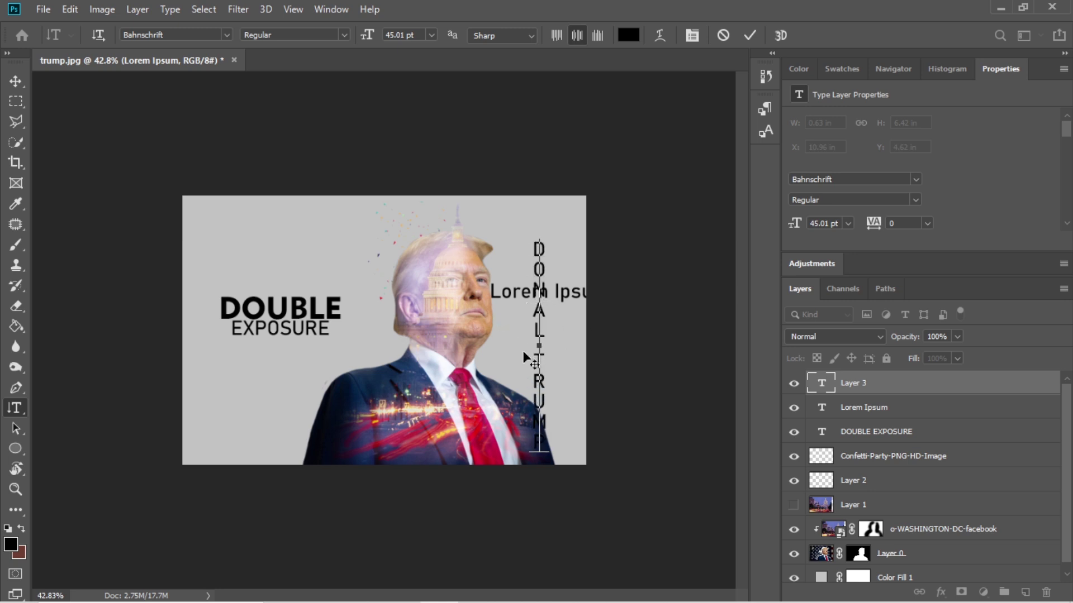
pyautogui.click(162, 179)
pyautogui.press('v')
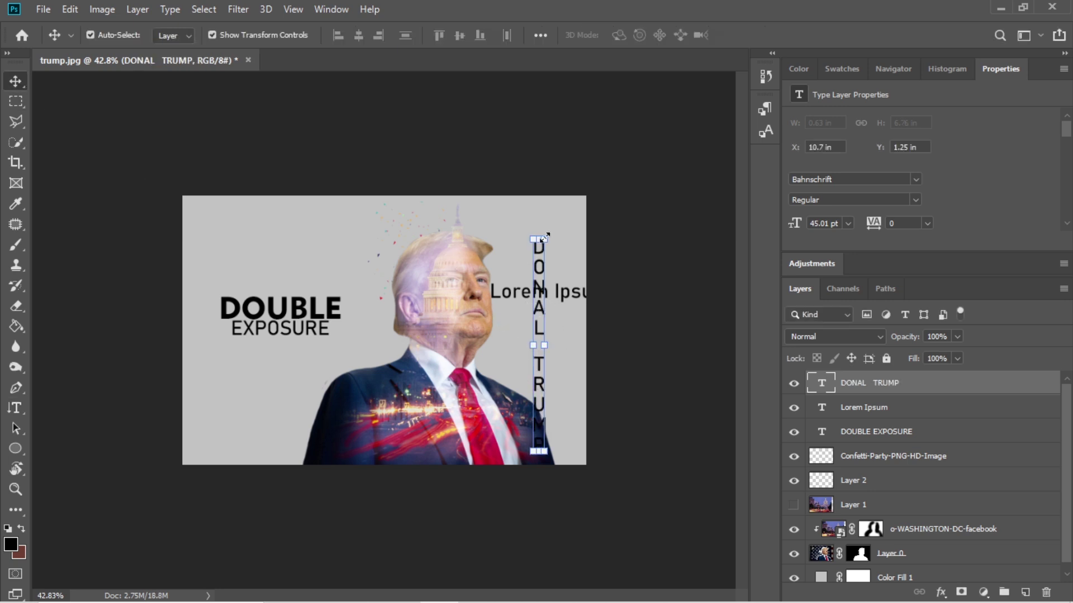
# Step: Resize the vertical name to 23 pt, move it to the right edge, and delete Lorem Ipsum
pyautogui.doubleClick(539, 269)
pyautogui.moveTo(366, 40); pyautogui.dragTo(355, 39)
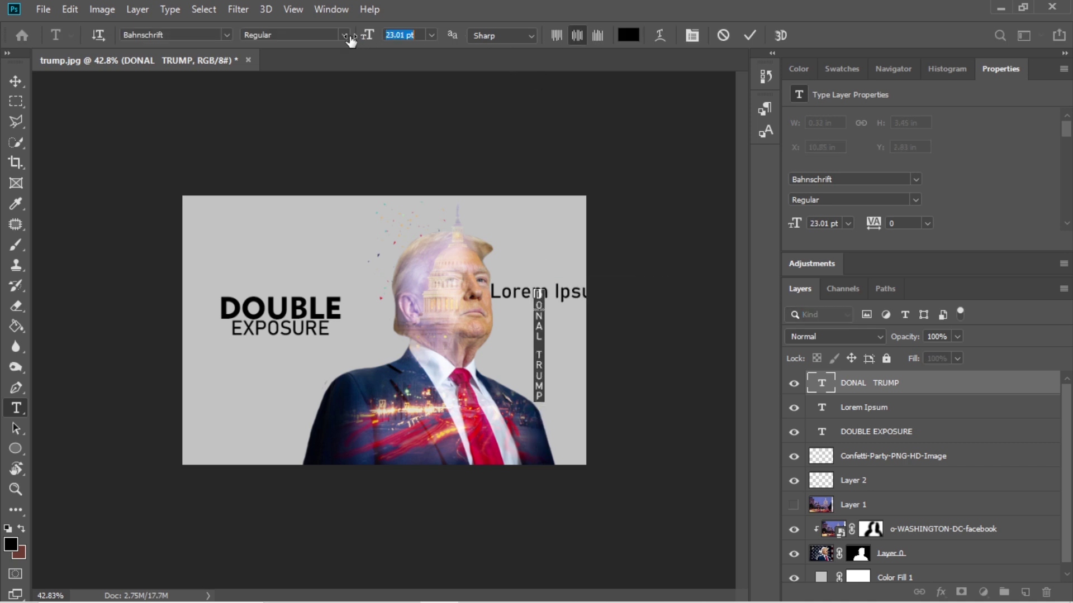
pyautogui.hotkey('ctrl', 'Return')
pyautogui.press('v')
pyautogui.moveTo(536, 335); pyautogui.dragTo(579, 336)
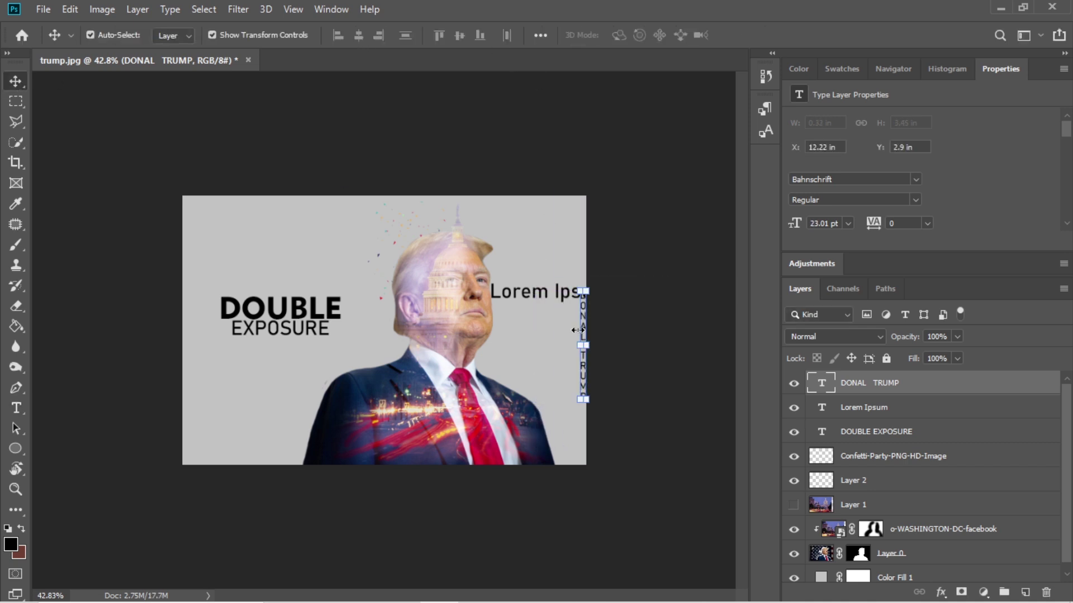
pyautogui.click(536, 299)
pyautogui.press('Delete')
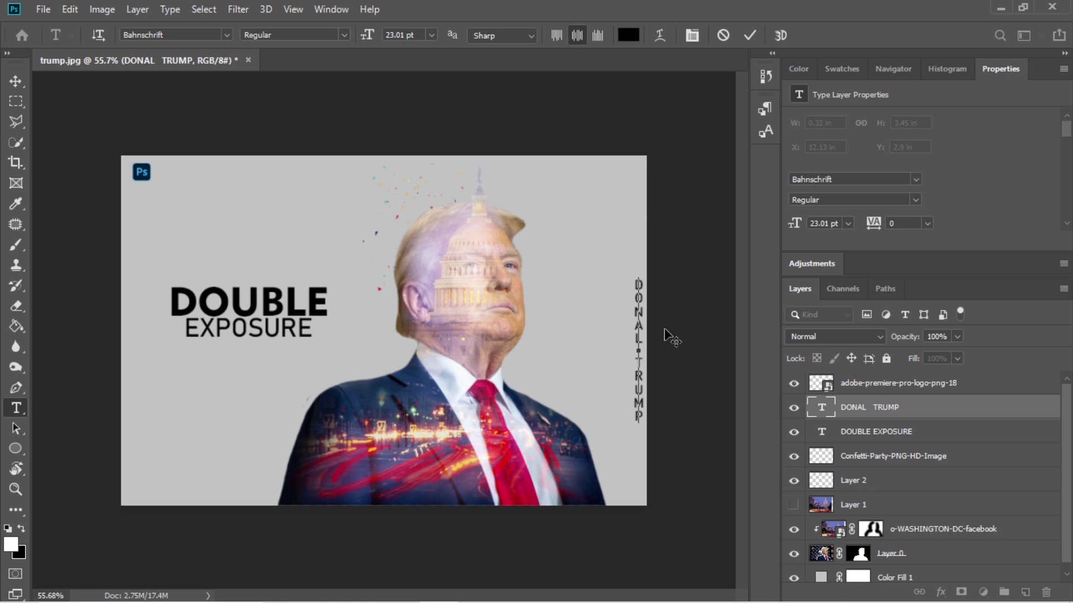
# Step: Insert the missing letter D into the vertical name, then deselect all layers
pyautogui.write('D')
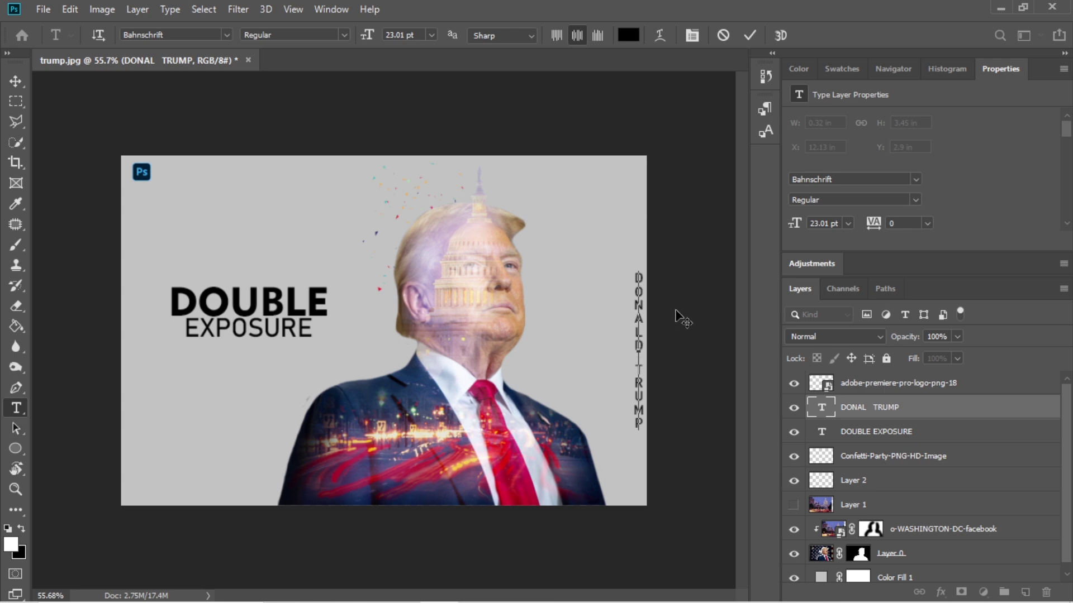
pyautogui.click(15, 82)
pyautogui.click(134, 97)
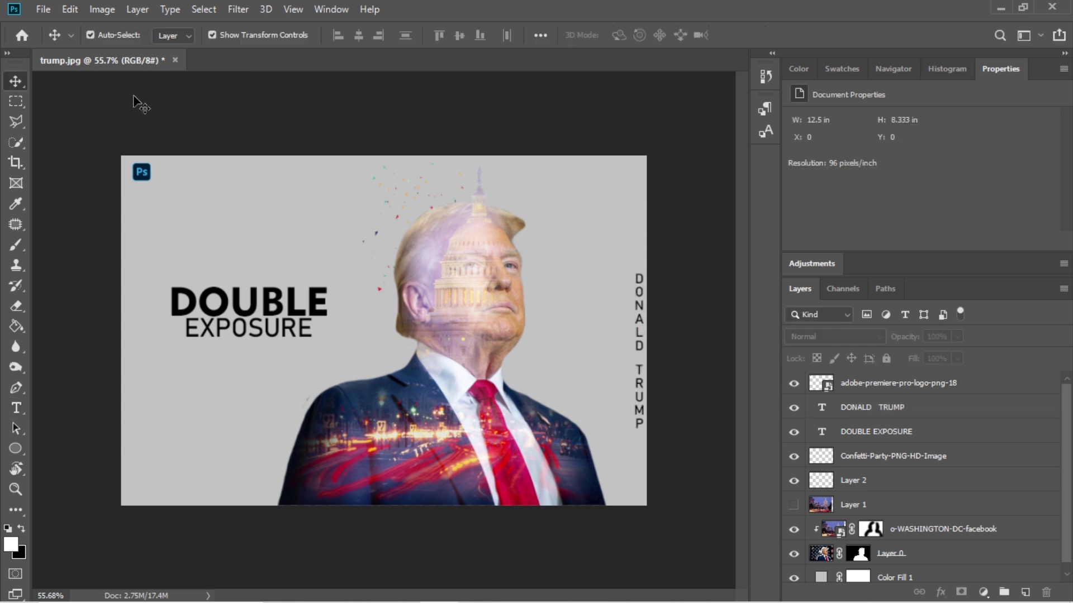